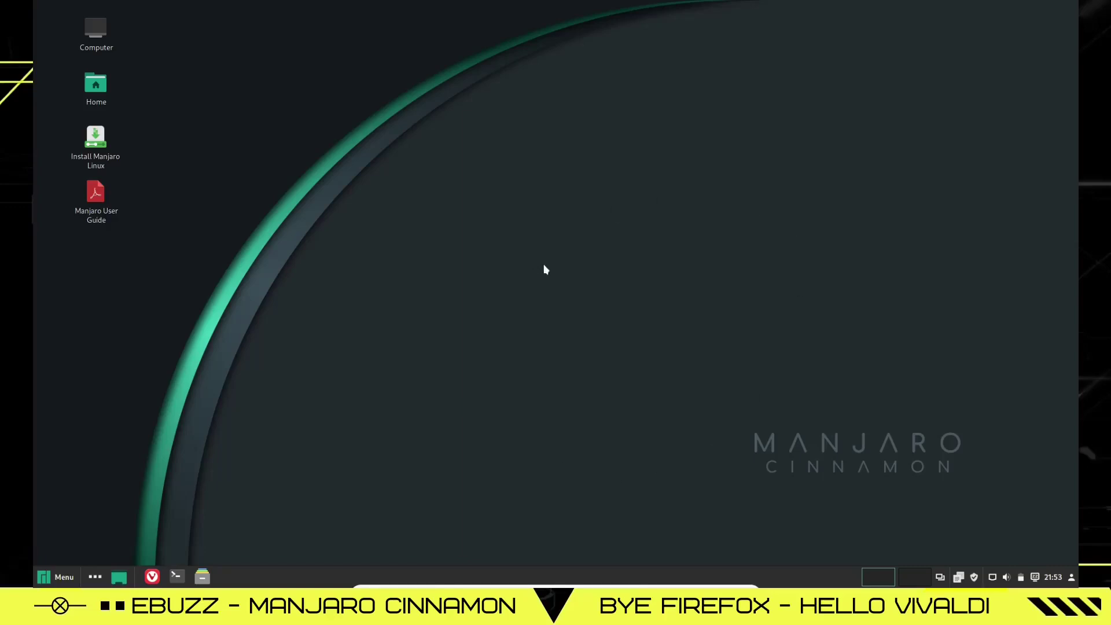
- Narrow the desktop icon grid's horizontal spacing in Customize, then close the layout window
right_click(438, 245)
click(473, 376)
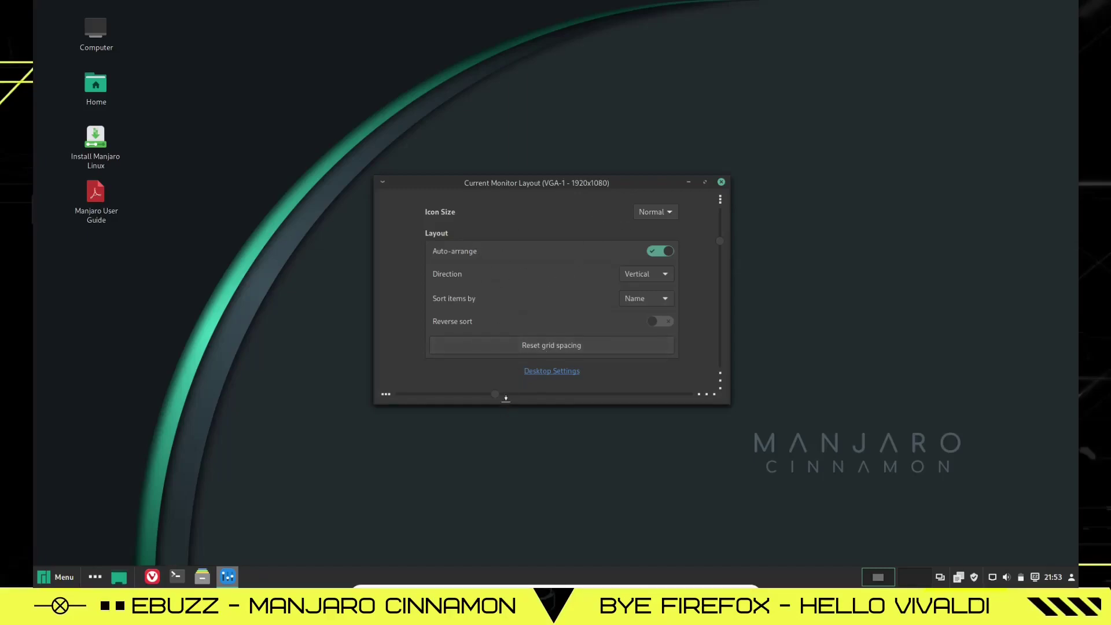
drag(496, 399, 522, 397)
click(721, 182)
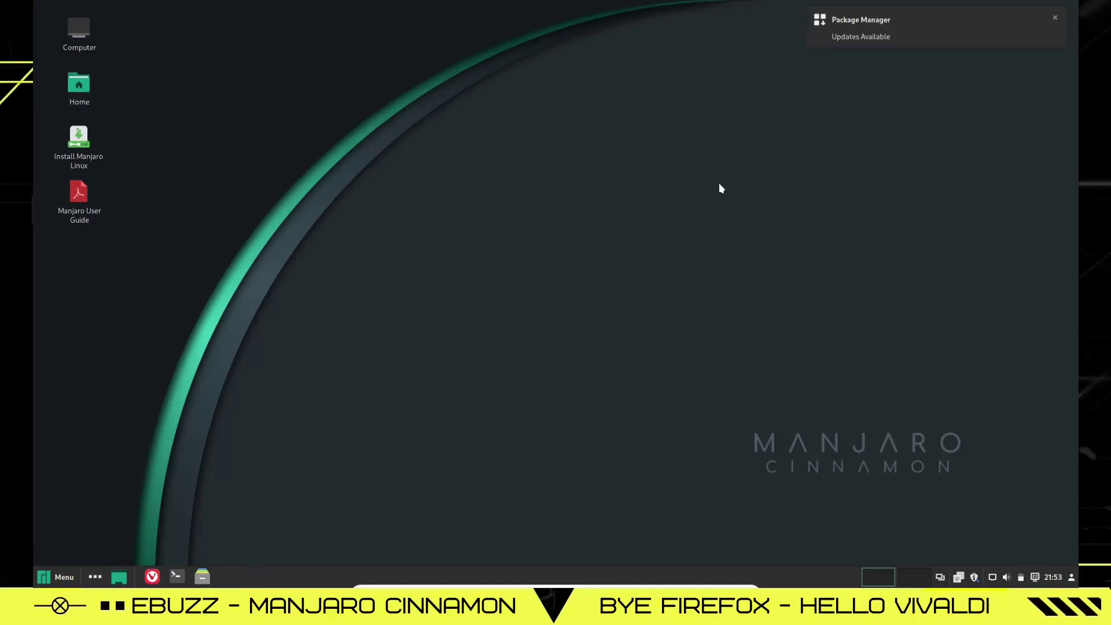
click(1056, 20)
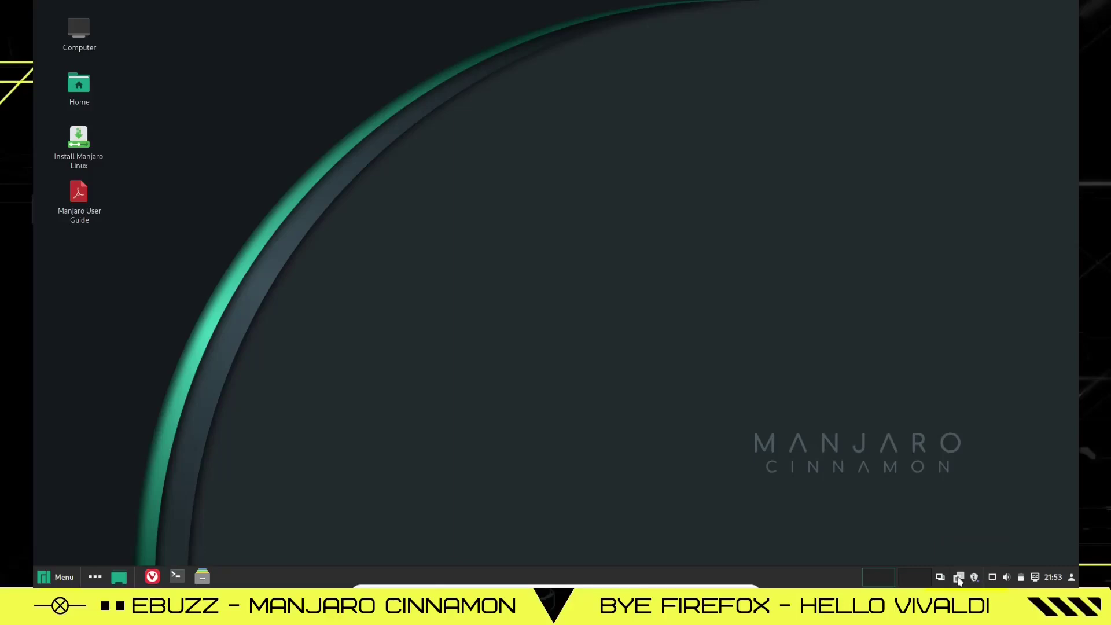
click(914, 580)
click(884, 574)
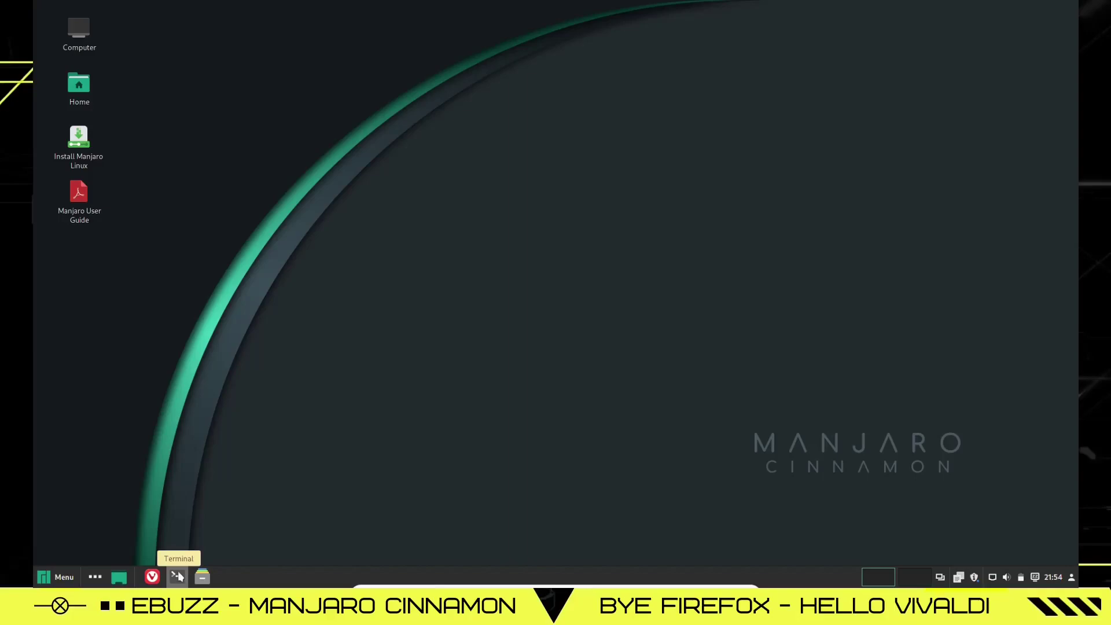
- Open Nemo on the Home folder and enlarge its window
click(202, 577)
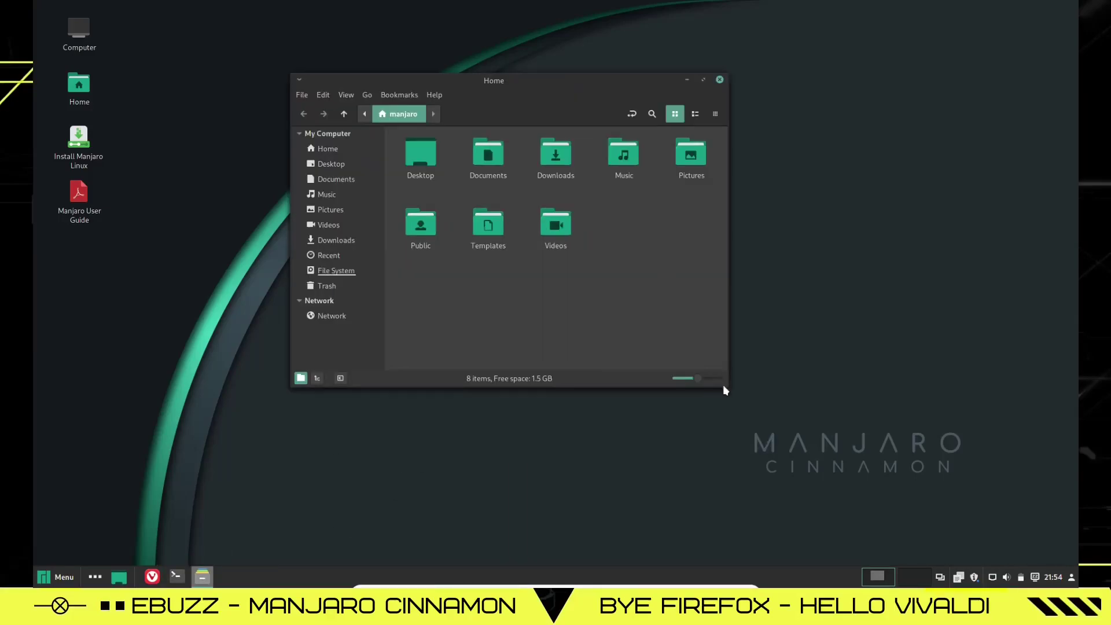
drag(727, 388, 807, 477)
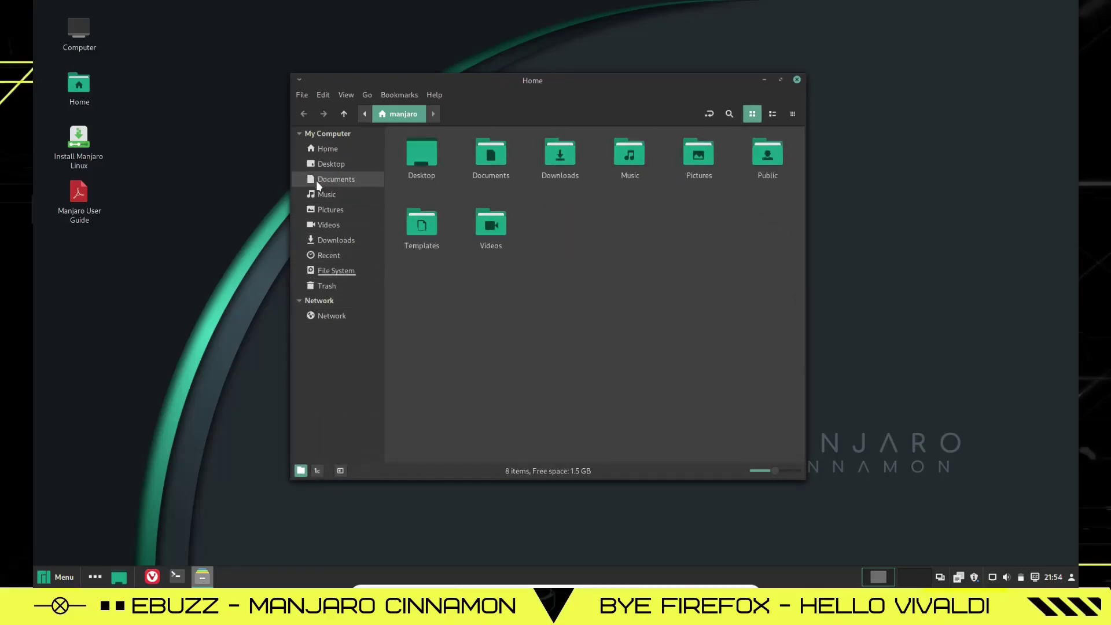
mouse_move(325, 181)
mouse_down()
mouse_move(326, 152)
mouse_move(327, 161)
mouse_up()
- Check the About Nemo details (version 5.0.3), then return to the Home folder
click(434, 95)
click(440, 144)
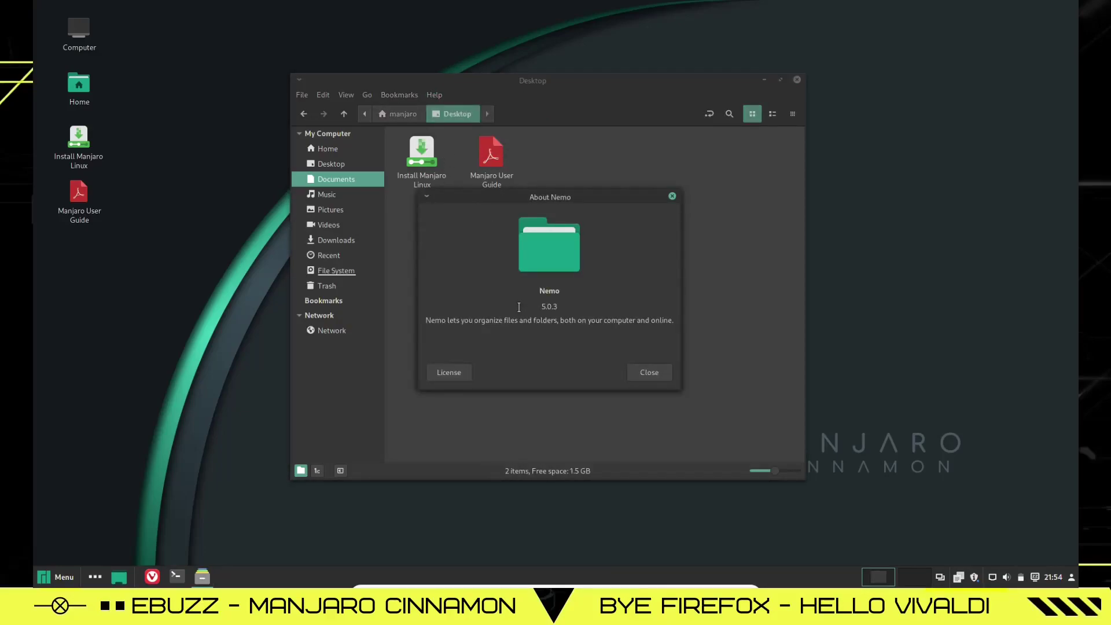
click(649, 372)
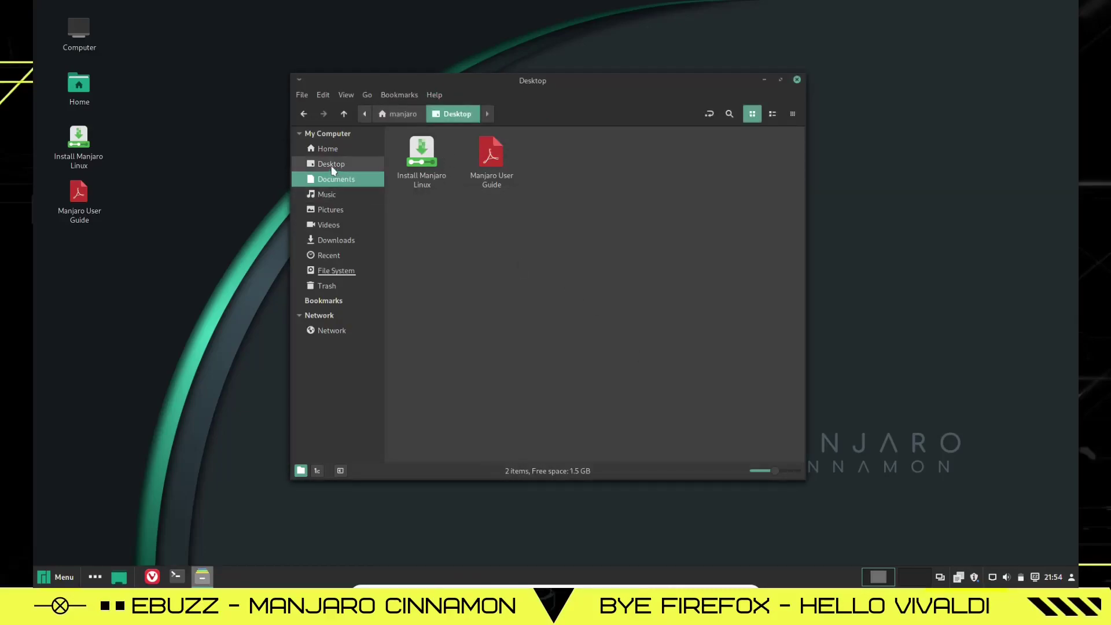
click(327, 149)
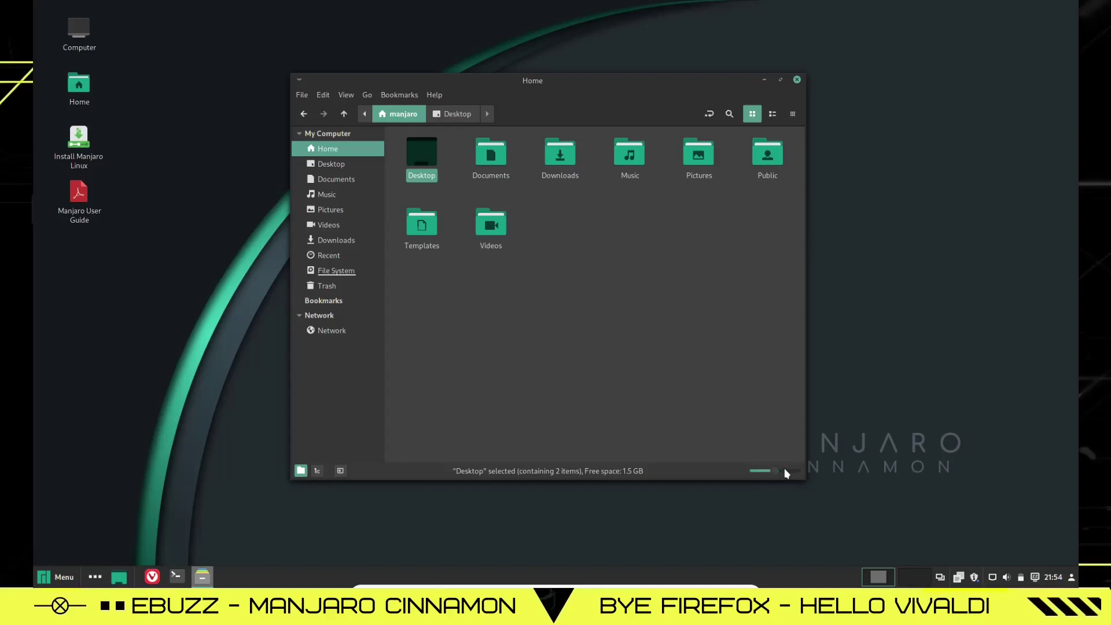
- Close Nemo and run htop in a maximized Terminal window
click(797, 80)
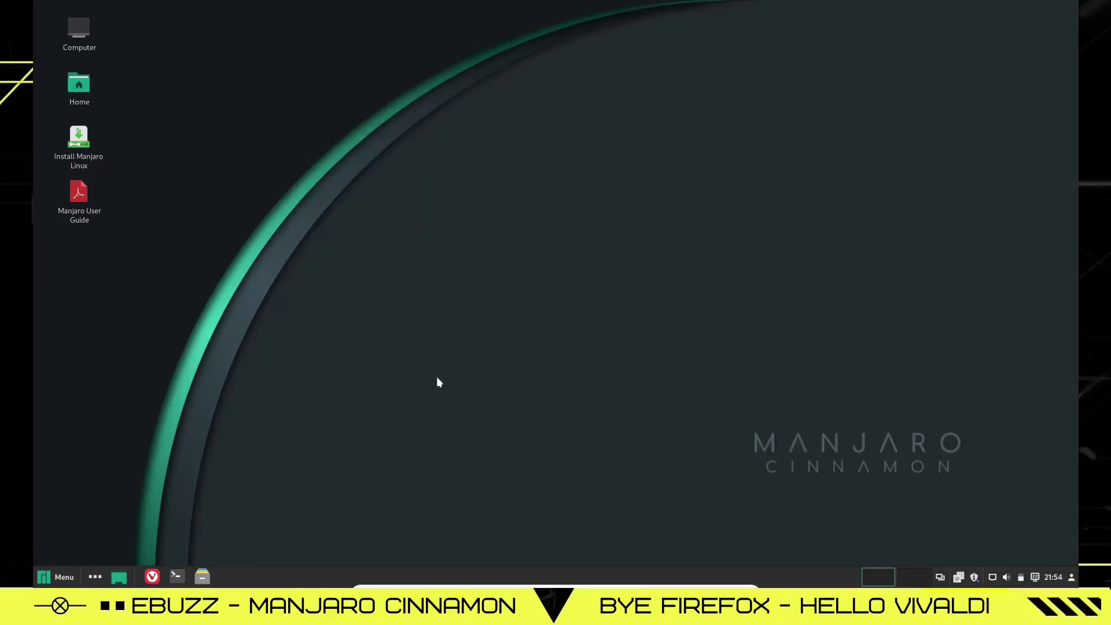
click(177, 576)
text(htop)
key(Return)
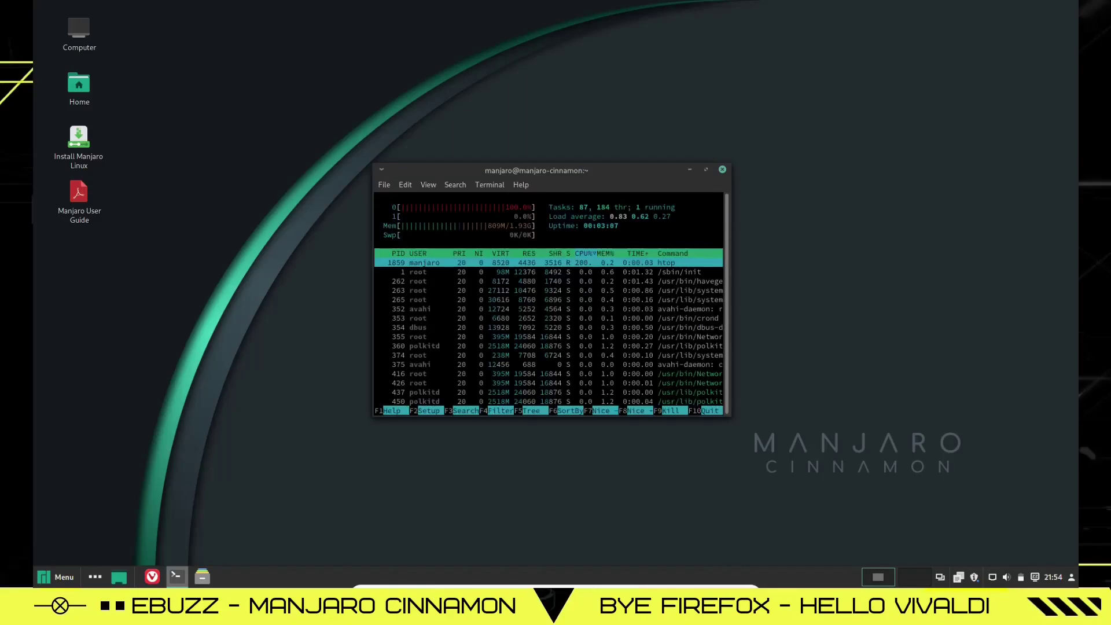
click(706, 170)
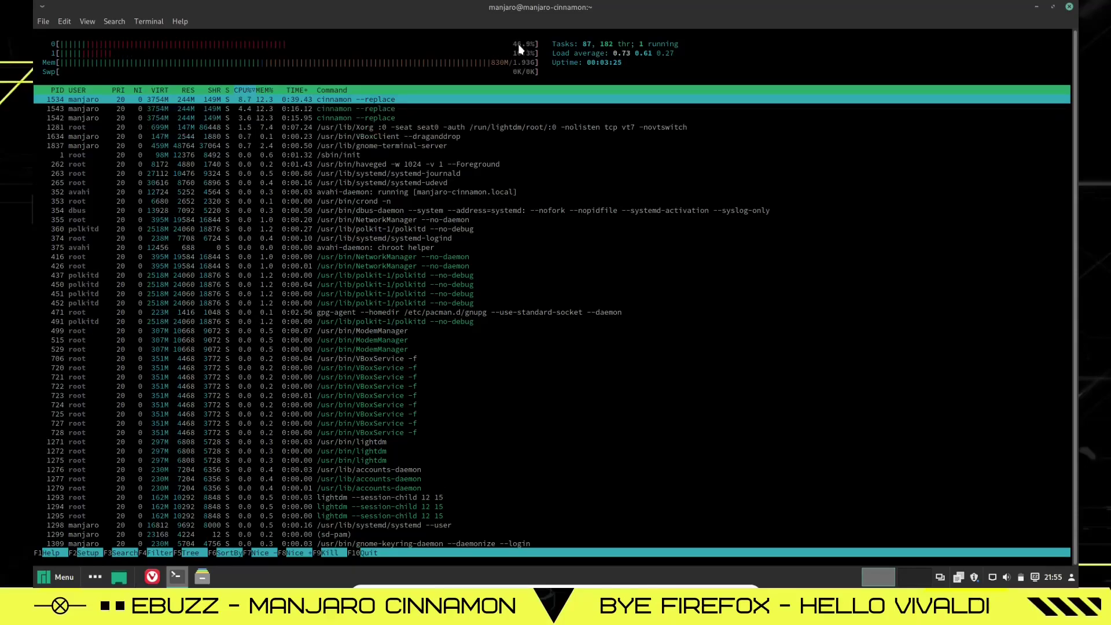
- Close the htop terminal and bring up the Backgrounds page of System Settings
click(1070, 8)
click(631, 322)
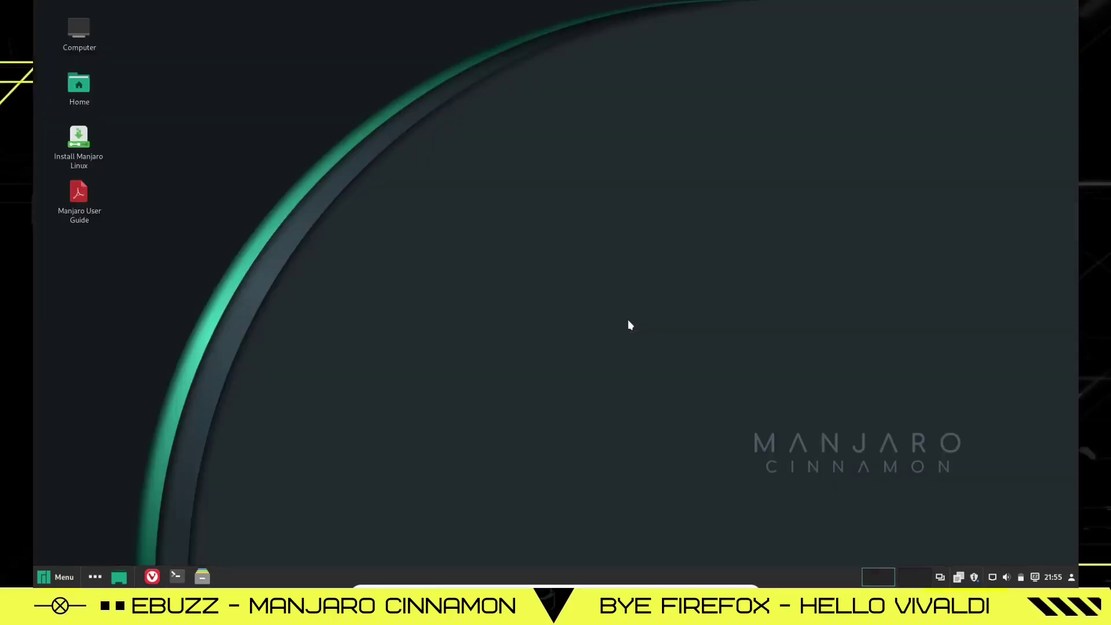
click(42, 582)
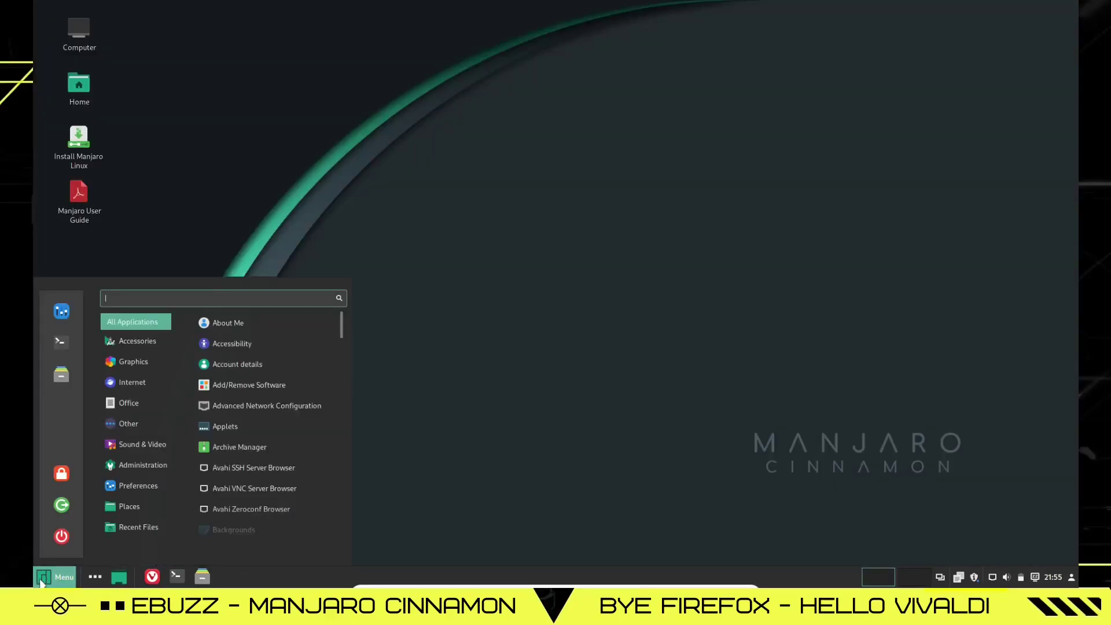
click(65, 315)
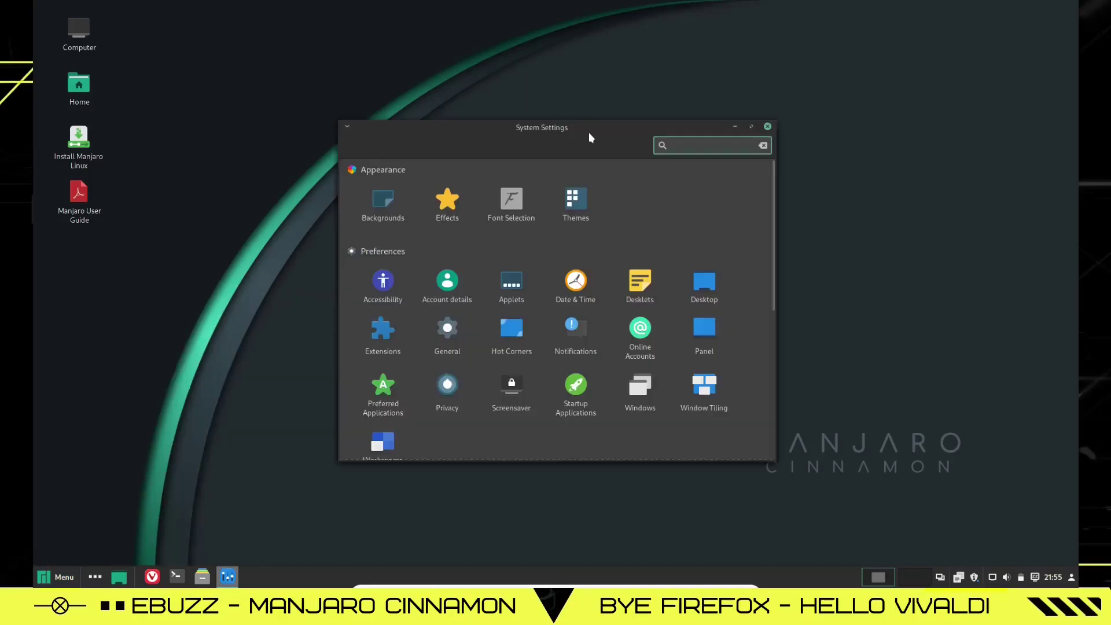
click(348, 150)
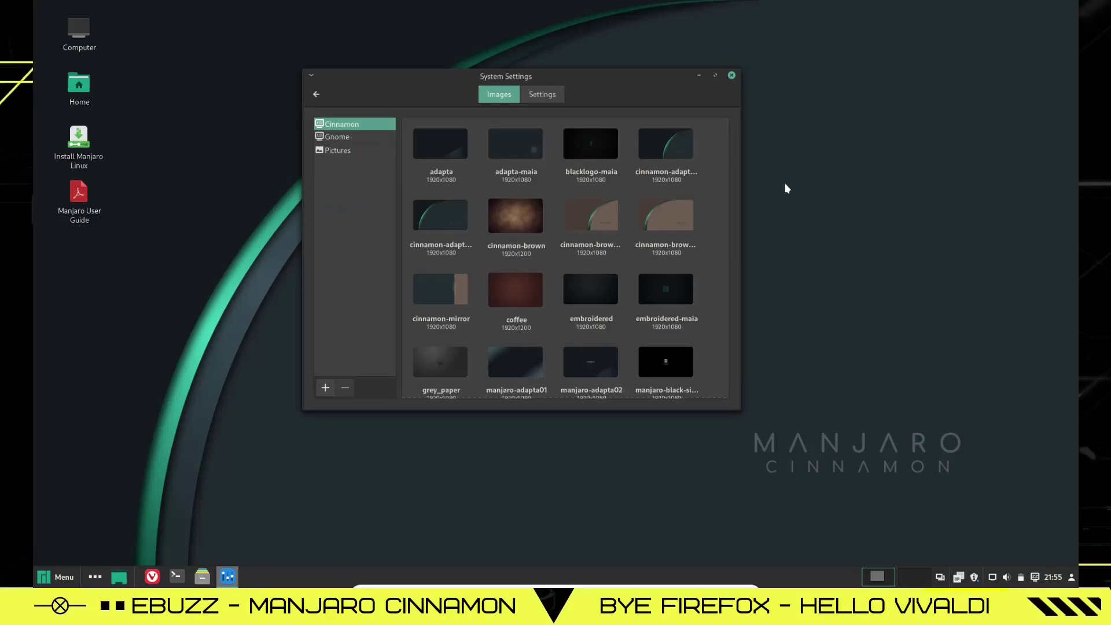
- Set the brown Cinnamon wallpaper, browse the Gnome and Pictures collections, then leave Backgrounds
click(681, 147)
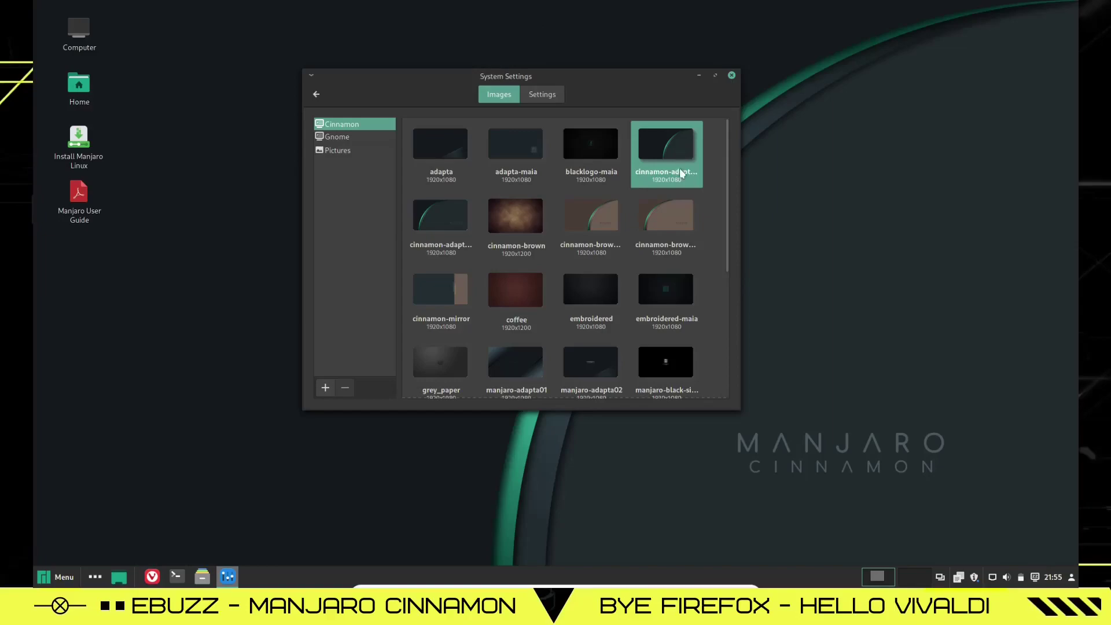
click(665, 215)
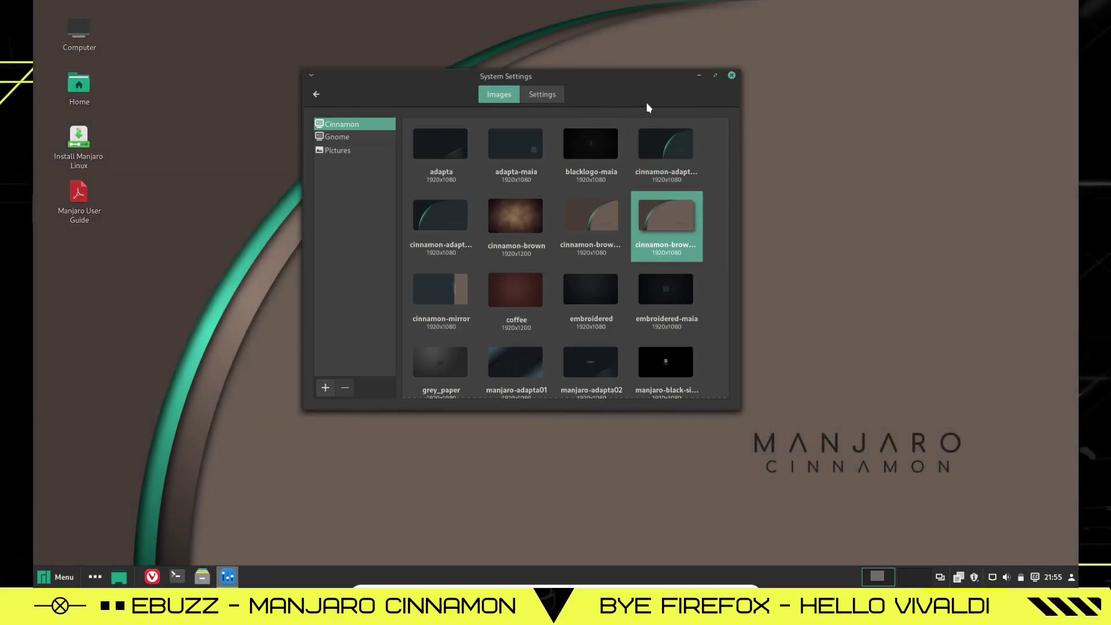
drag(664, 112, 696, 137)
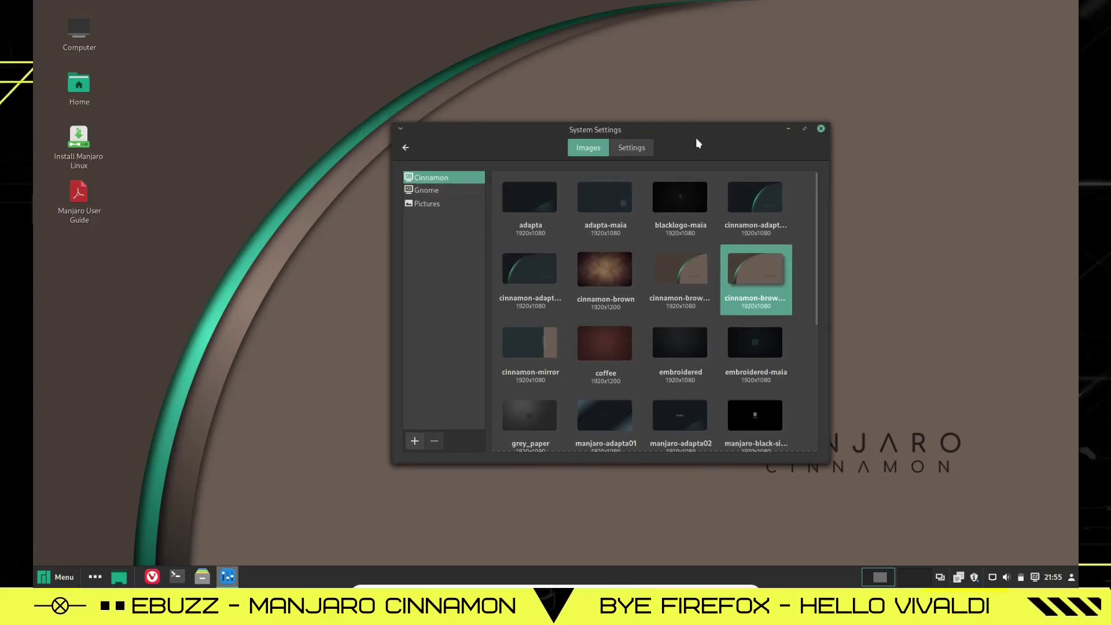
click(428, 191)
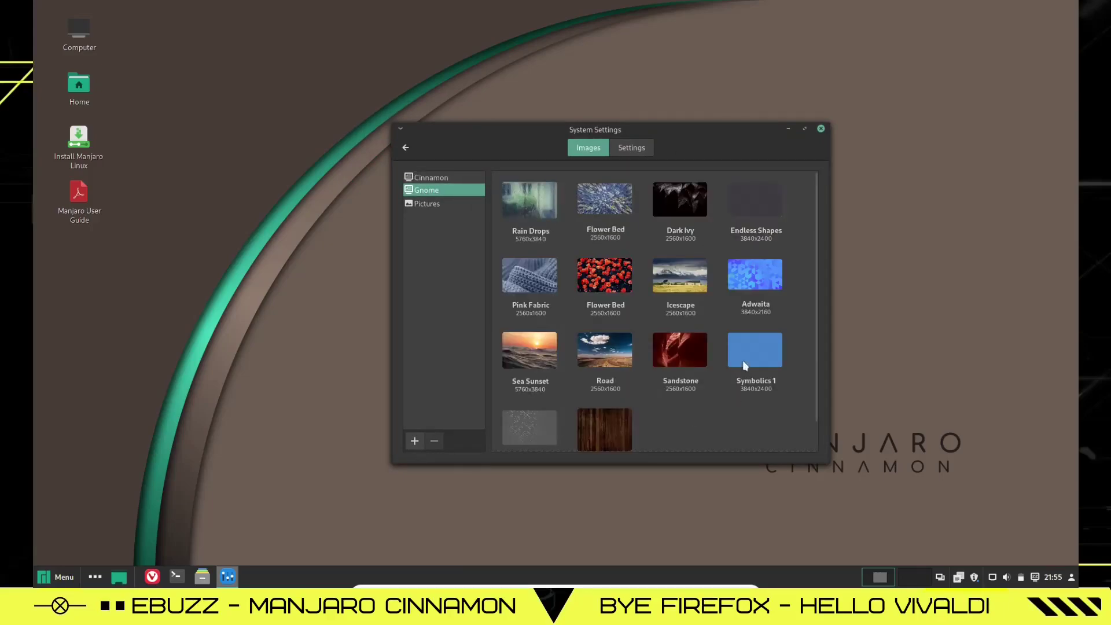
click(426, 204)
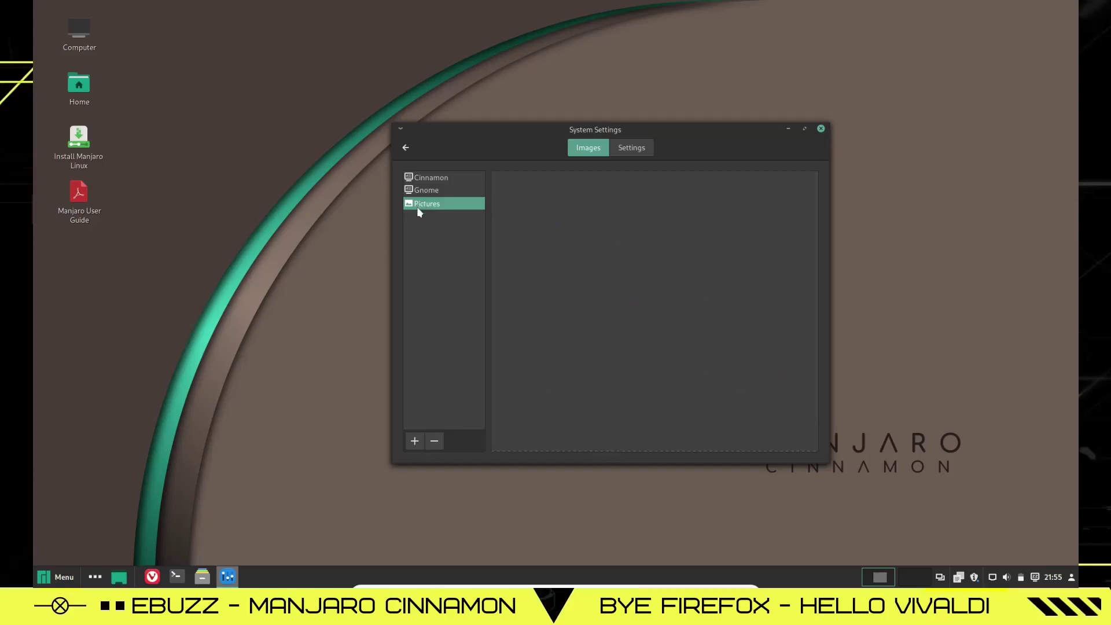
click(631, 148)
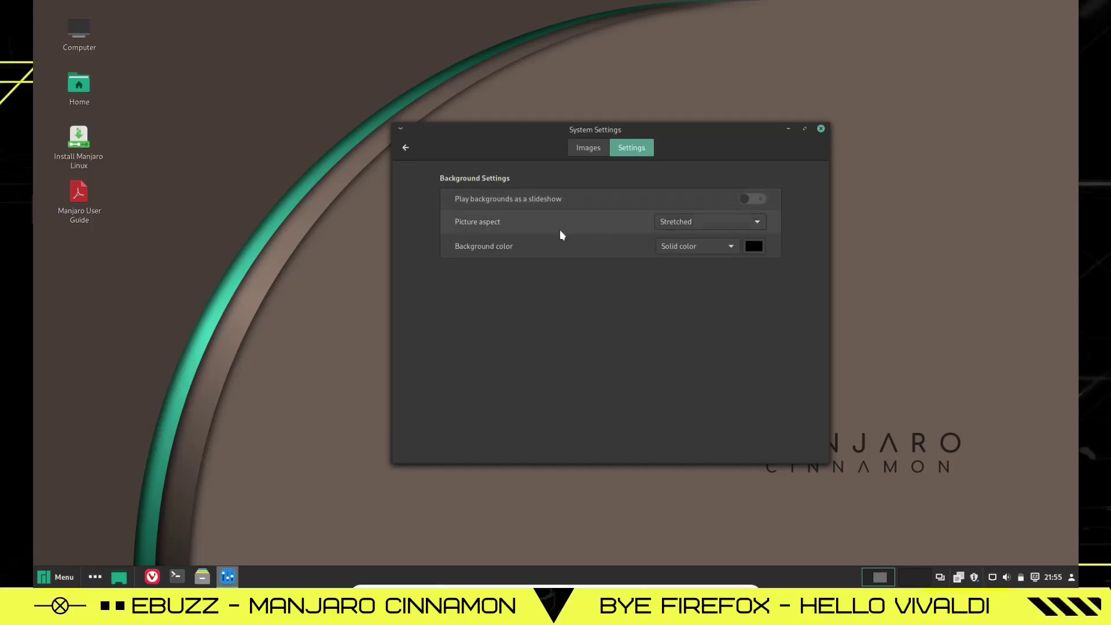
click(821, 129)
- Close System Settings and launch Vivaldi from the menu's Internet category
click(826, 122)
key(super)
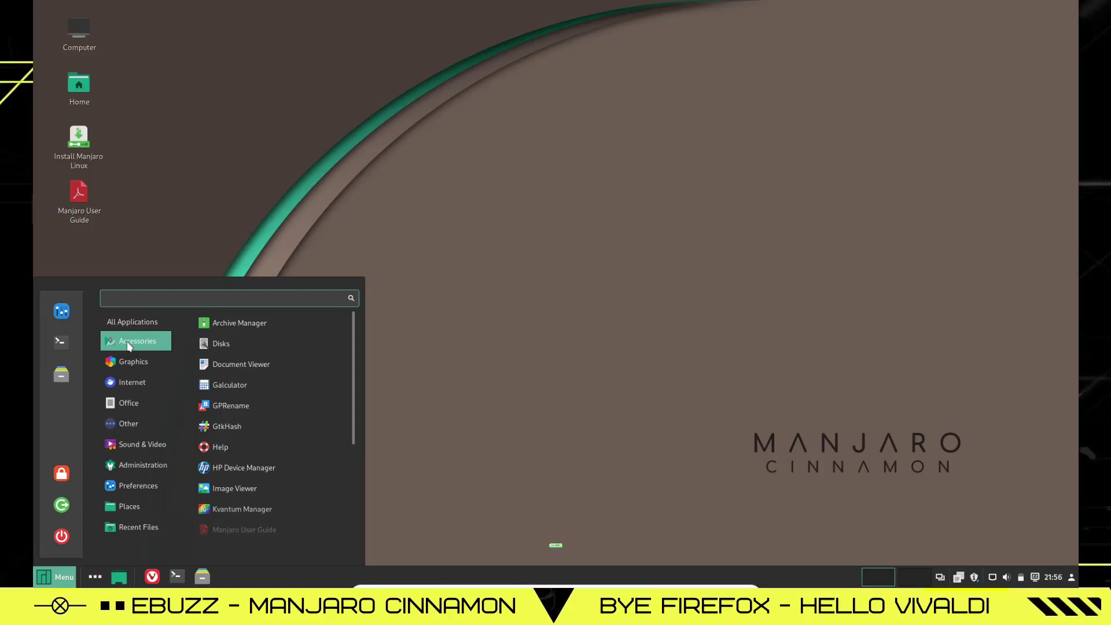
mouse_move(128, 368)
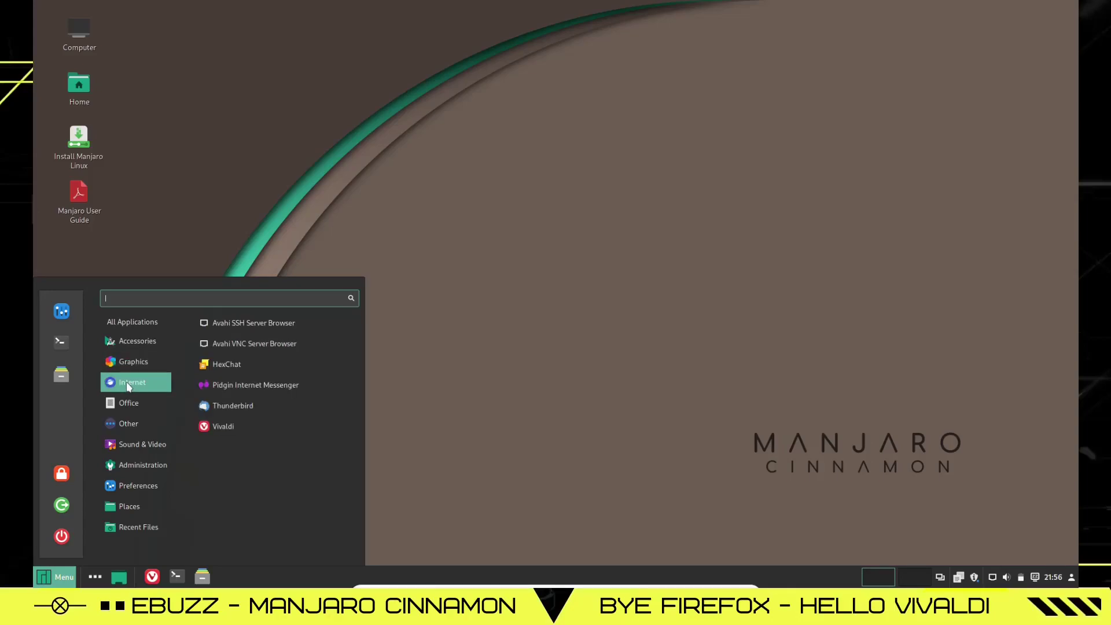
click(219, 425)
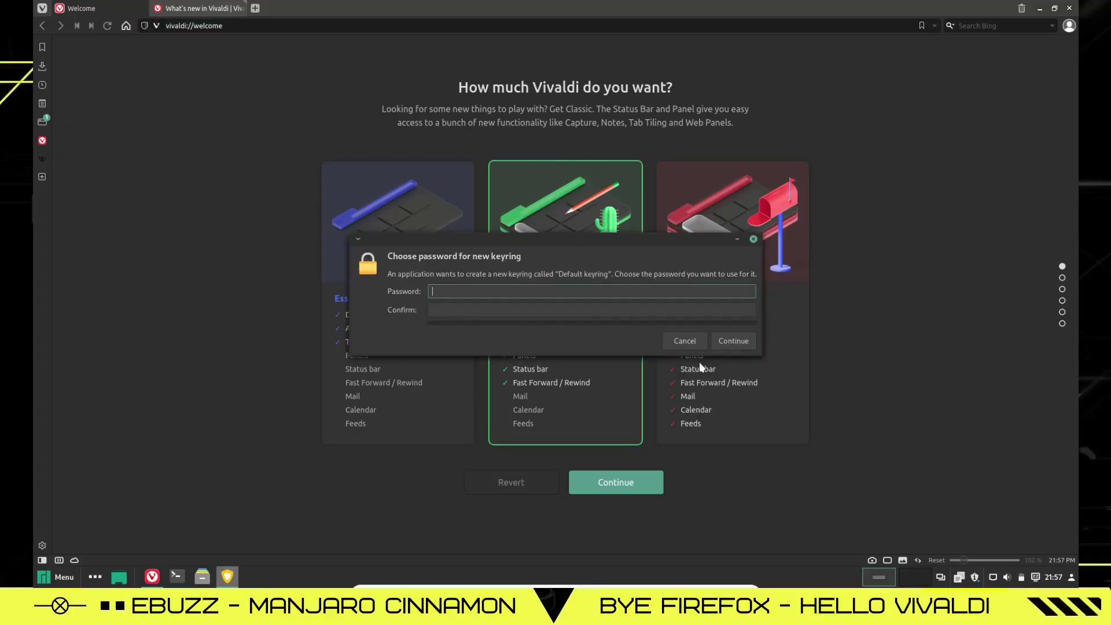
- Set and confirm a password for the new default keyring
text(•••••••••)
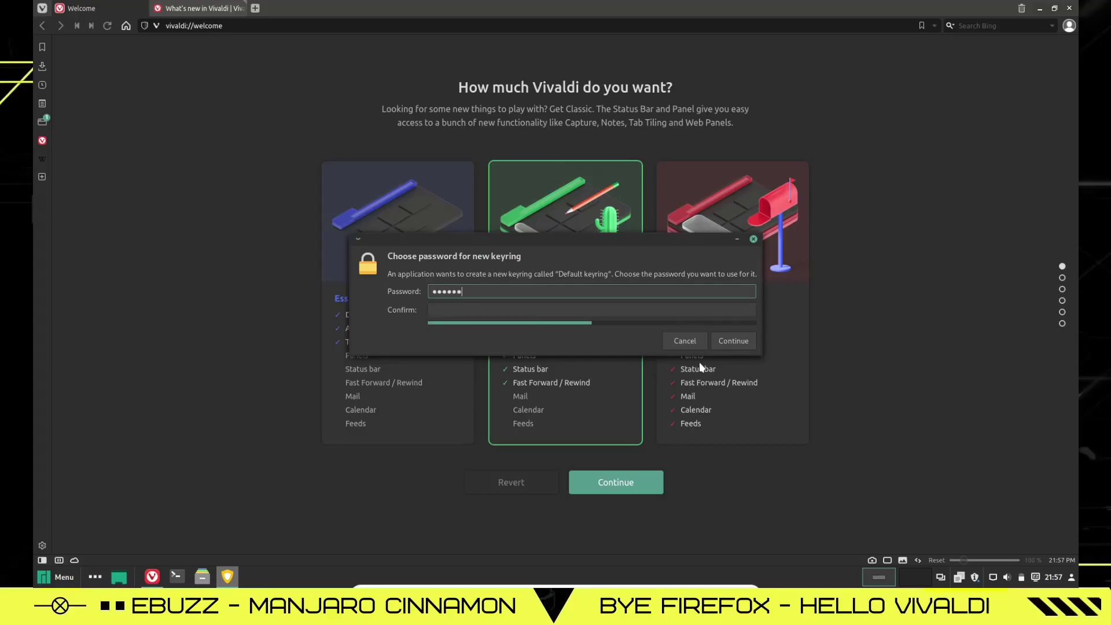
key(Tab)
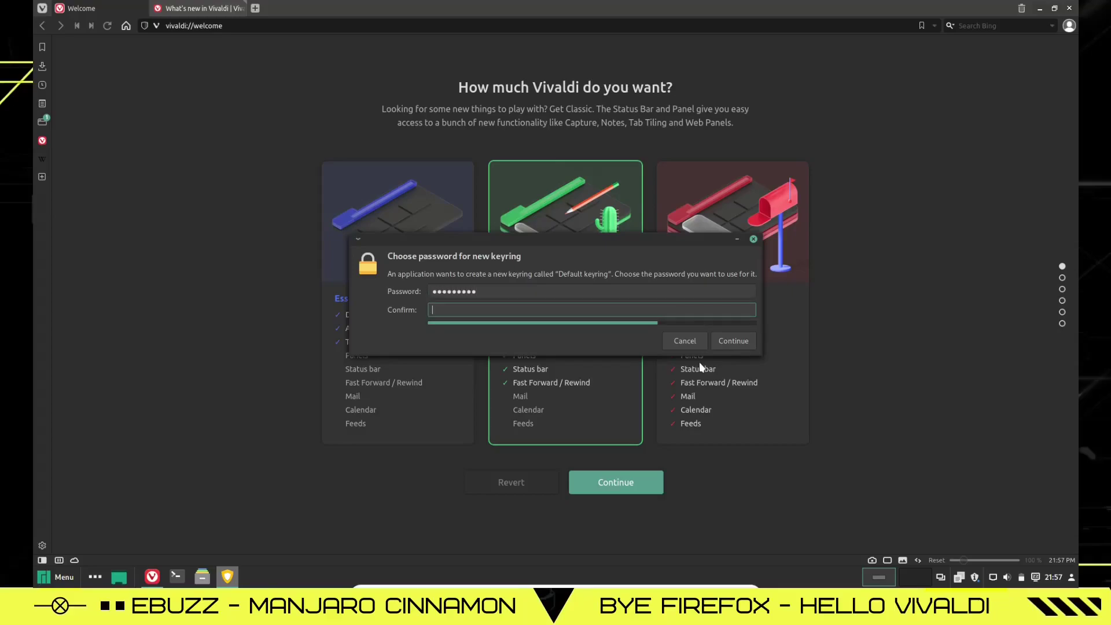
text(•••••••••)
key(Return)
- Choose the Fully Loaded feature set, glance at What's new, and return to Welcome
click(793, 307)
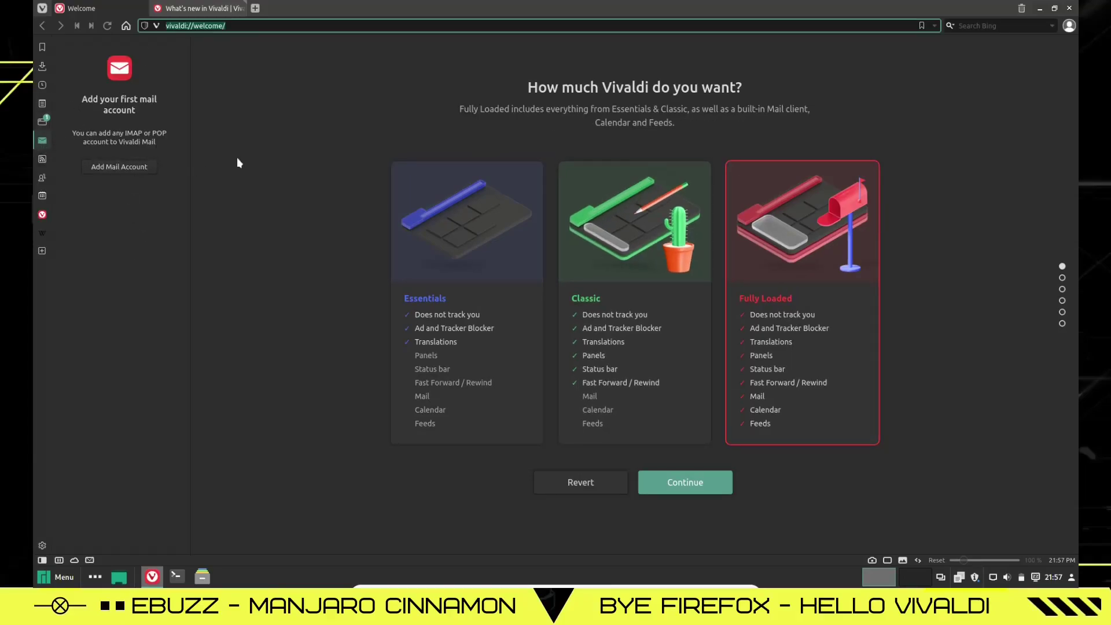
click(232, 8)
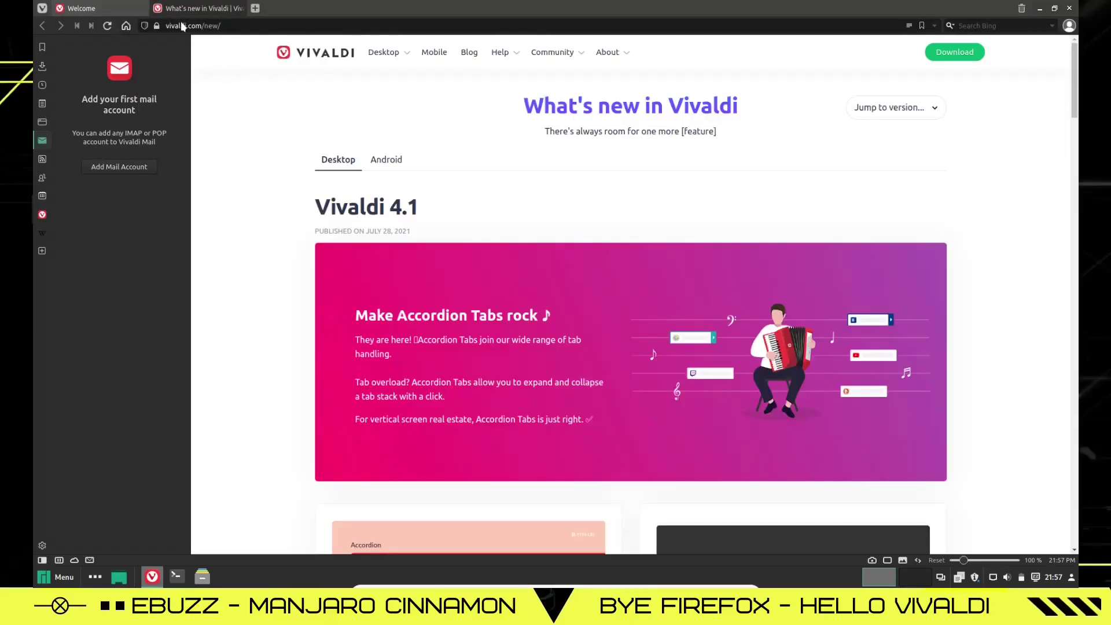
click(116, 9)
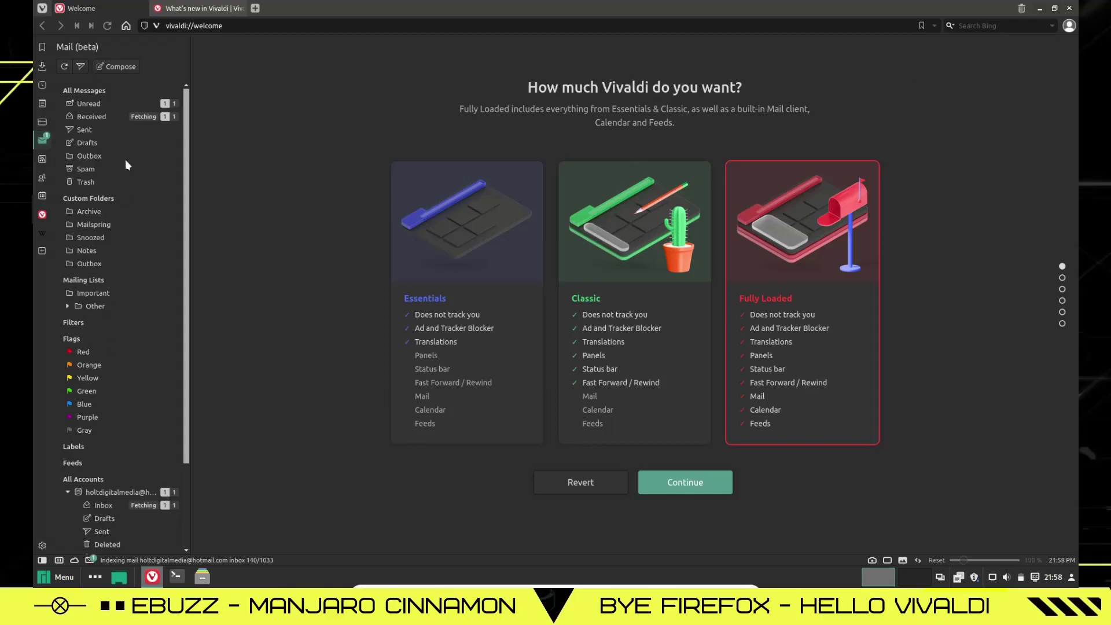
- Browse the inbox and unread mail, read The Epoch Times newsletter, then close the Mail tab
click(106, 506)
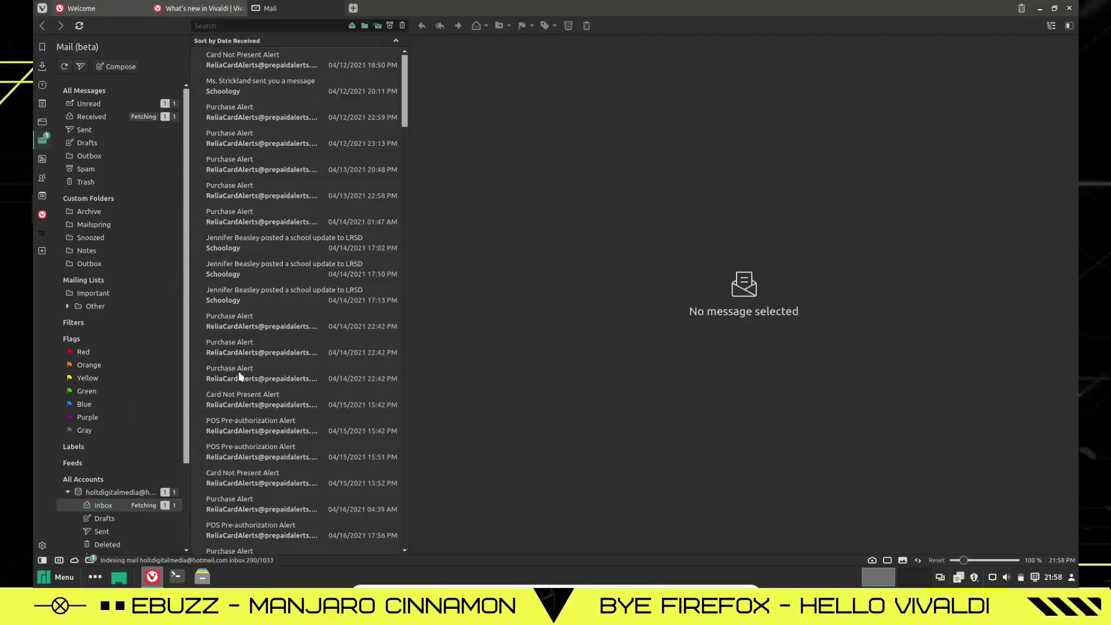
click(90, 104)
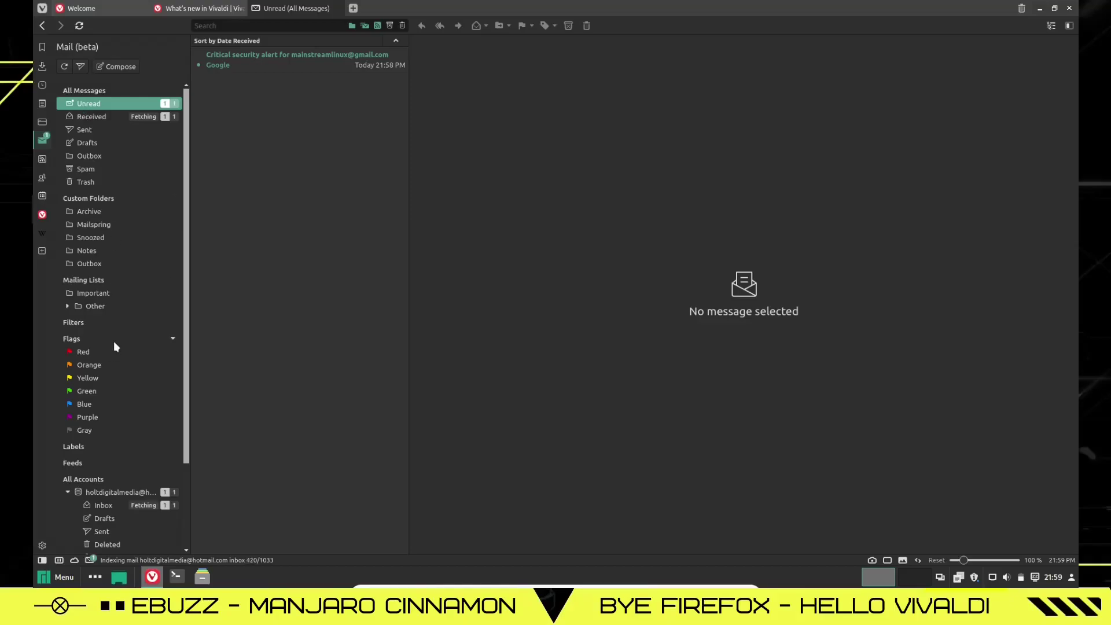
scroll(115, 346, down, 3)
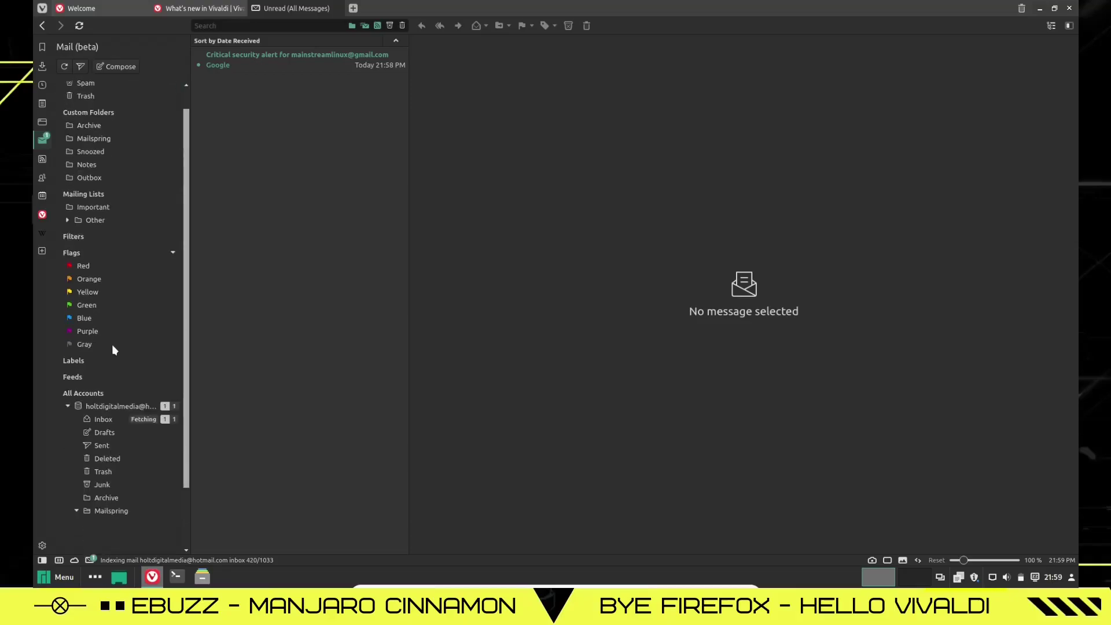
click(103, 418)
click(290, 361)
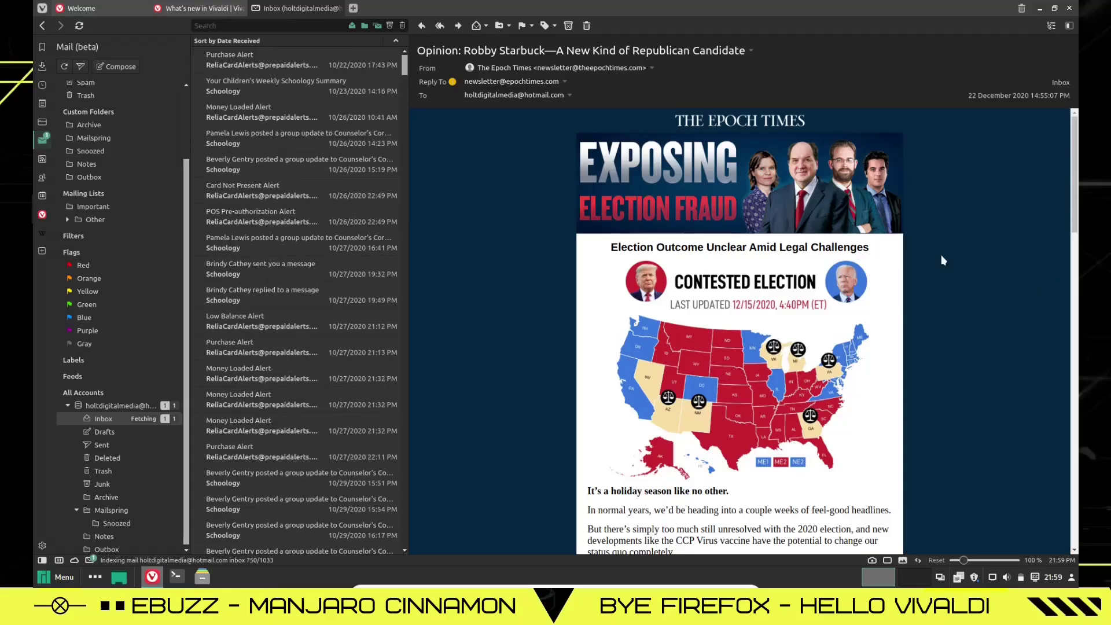
click(353, 9)
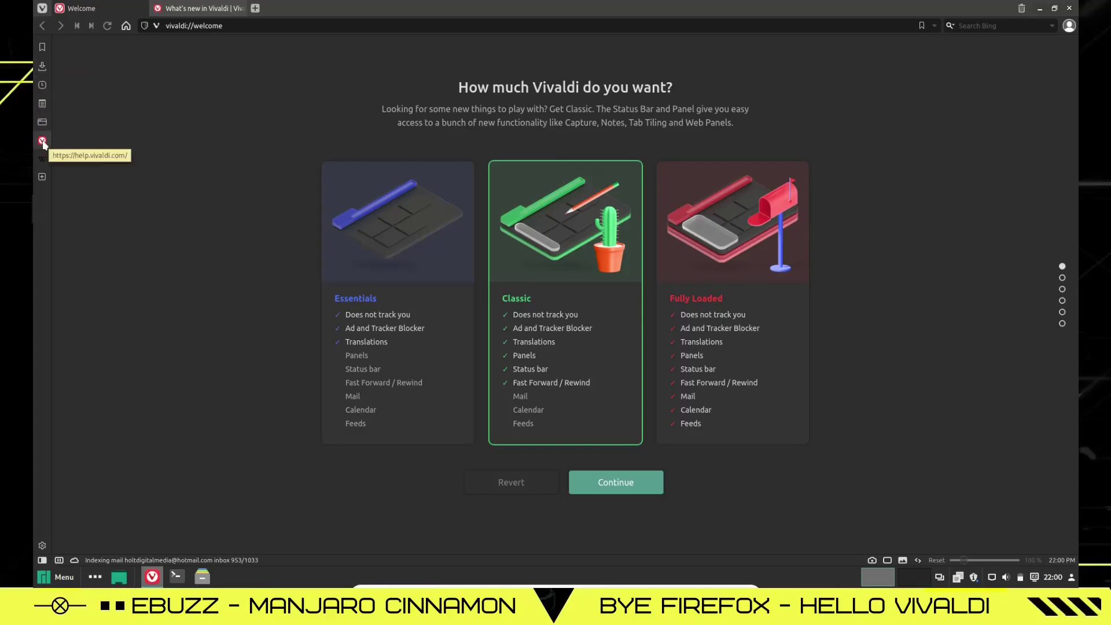
- In Appearance > Themes, try Vivaldi, Human and Manjaro-Cinnamon, then apply Blueprint
click(42, 545)
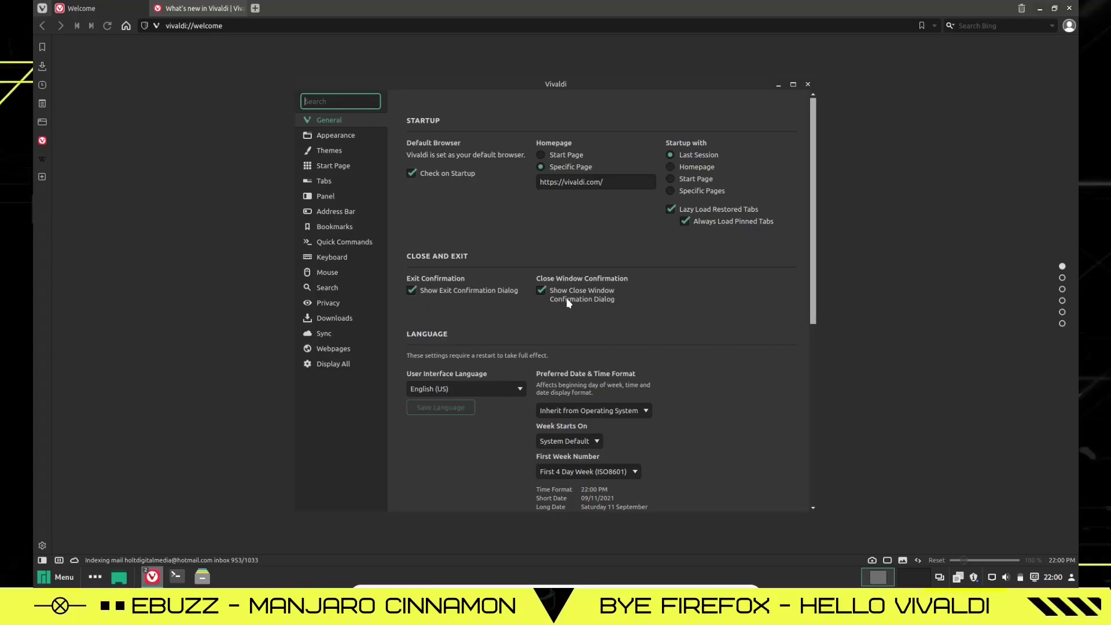
click(328, 138)
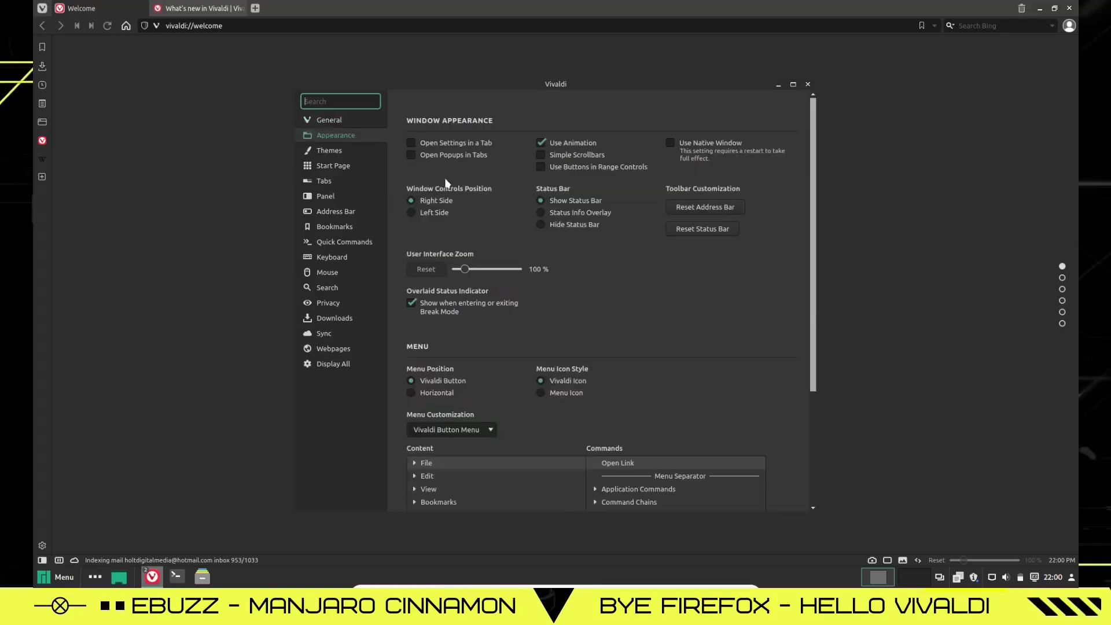
scroll(515, 221, down, 4)
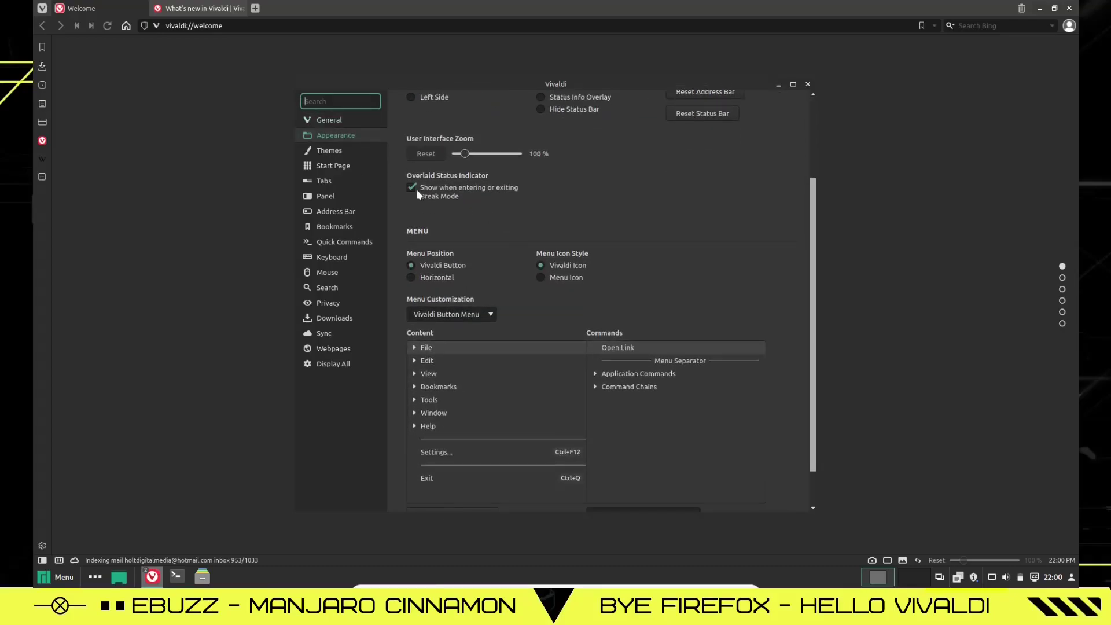
click(324, 155)
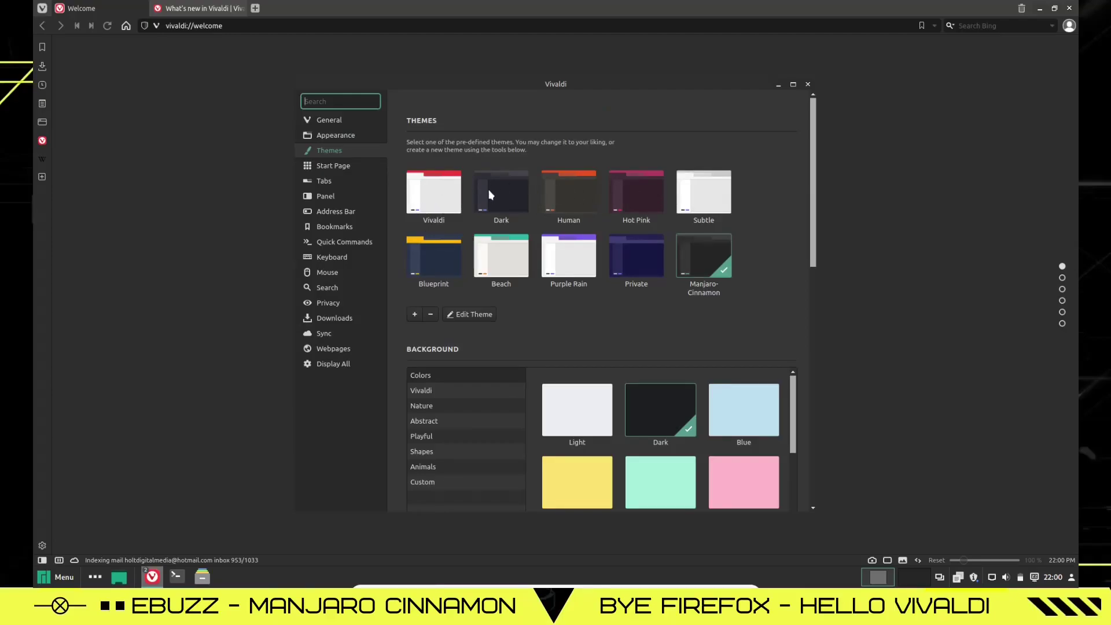
click(444, 204)
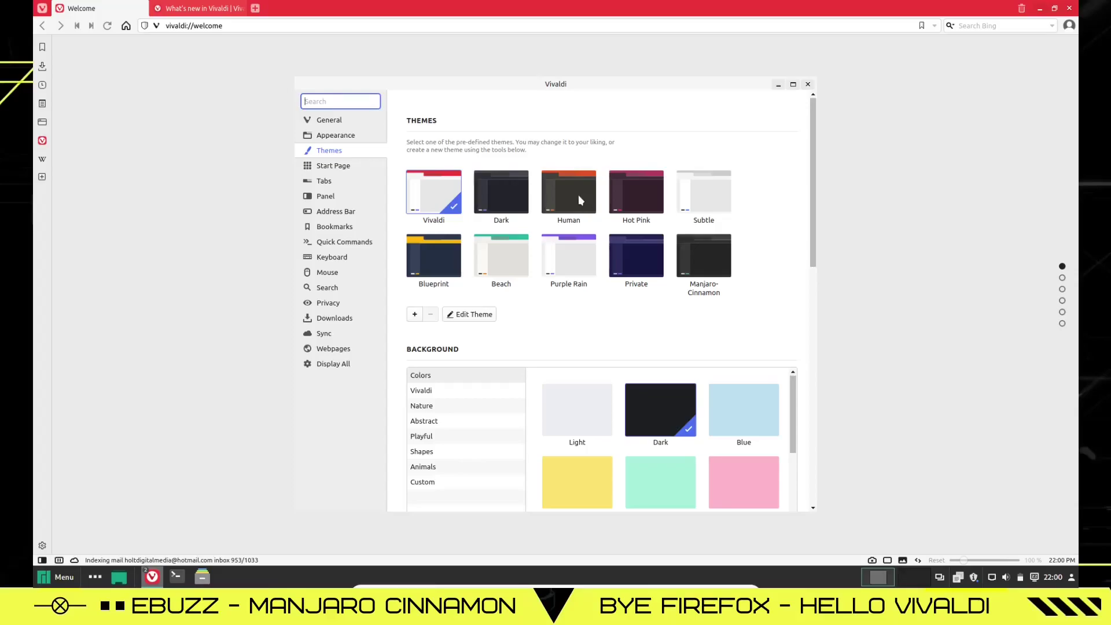
click(579, 194)
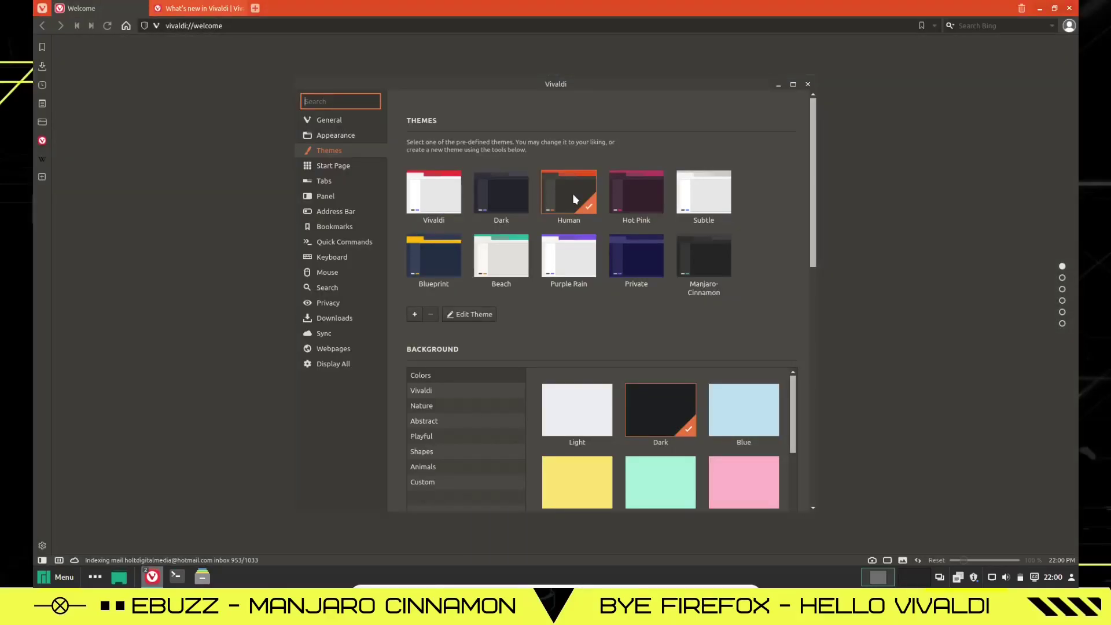
click(696, 256)
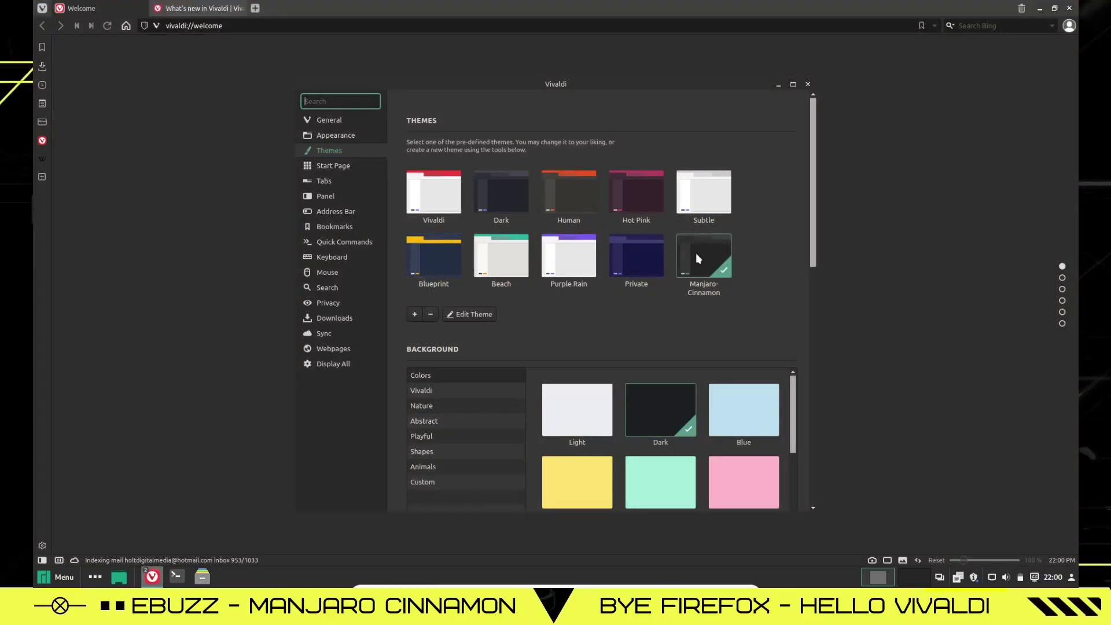
click(446, 256)
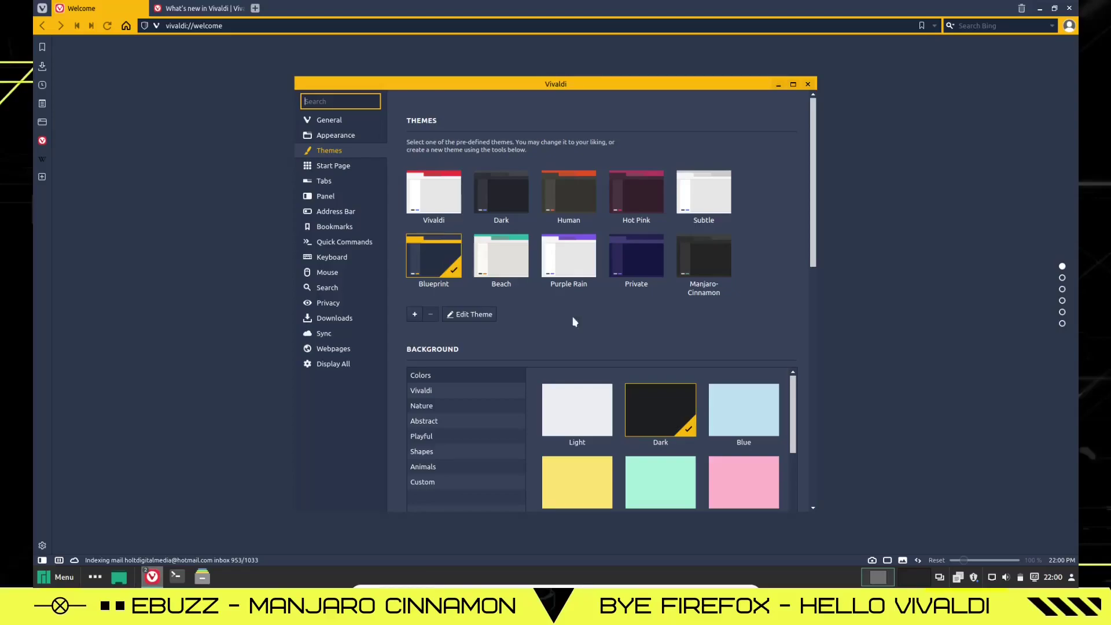
- Review the Start Page settings and Speed Dial thumbnail sizes, leaving it at Default
scroll(646, 447, down, 1)
scroll(646, 447, down, 2)
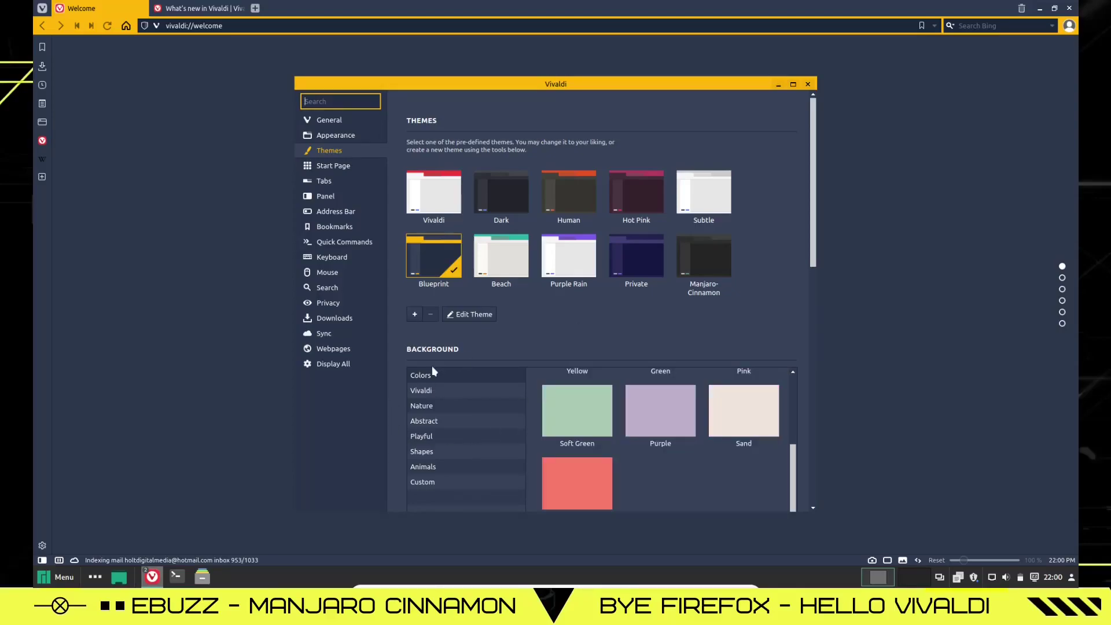
click(336, 166)
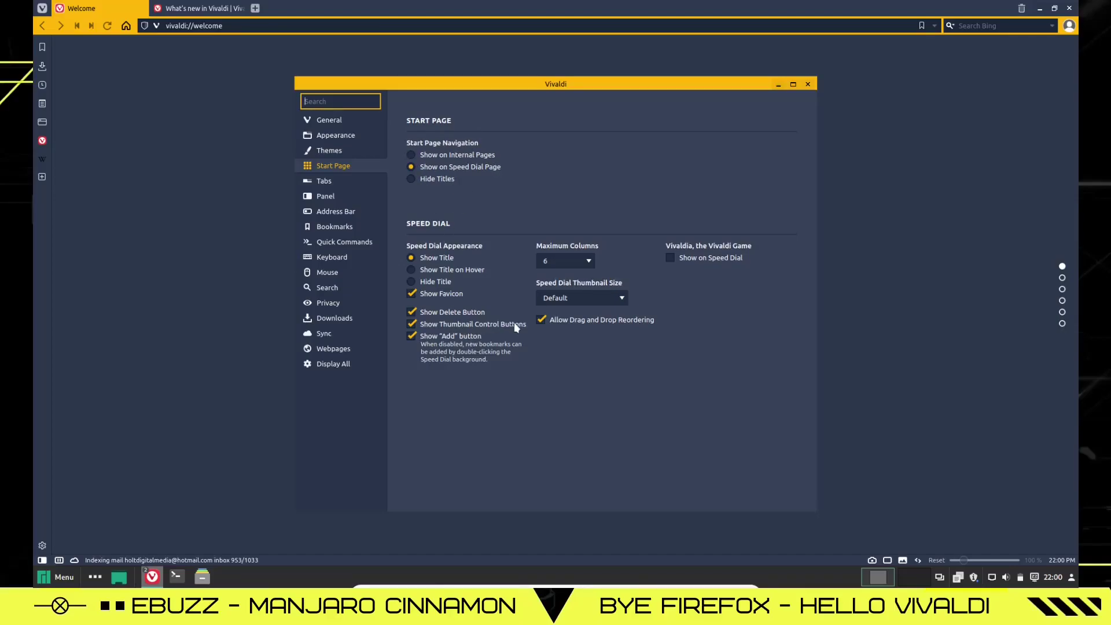
click(602, 298)
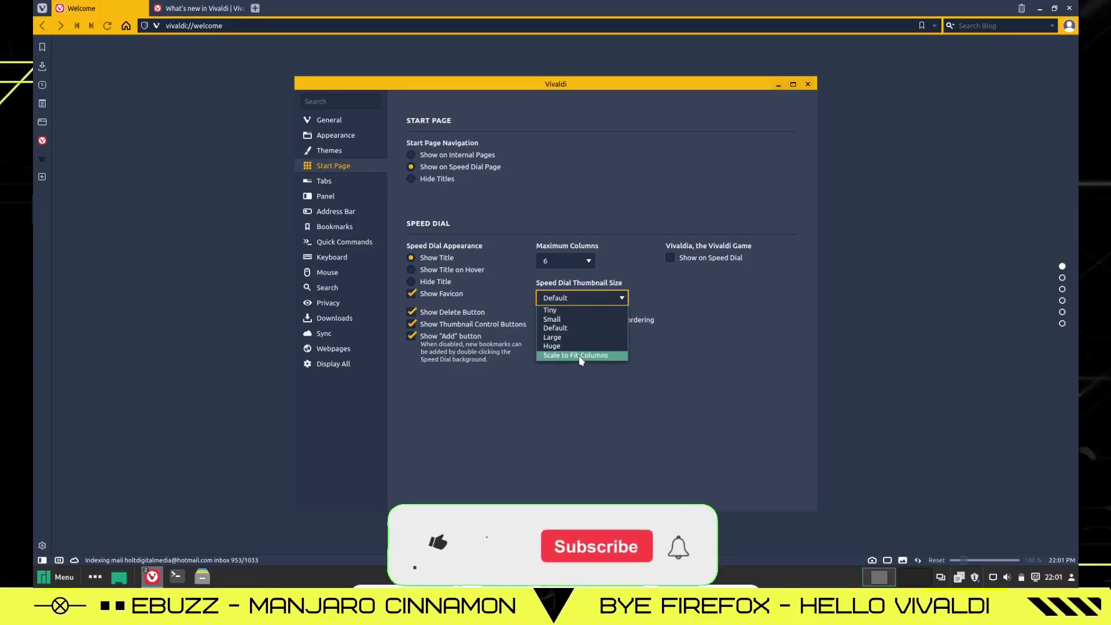
key(Escape)
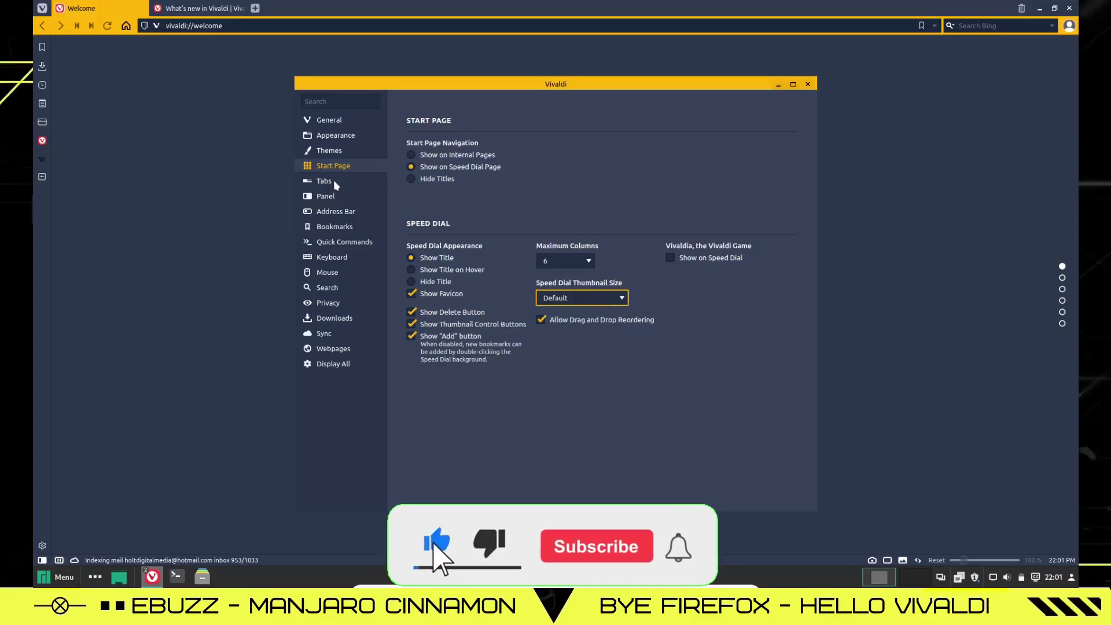
- Try the tab bar on the left, right and bottom, then return it to the top
click(335, 183)
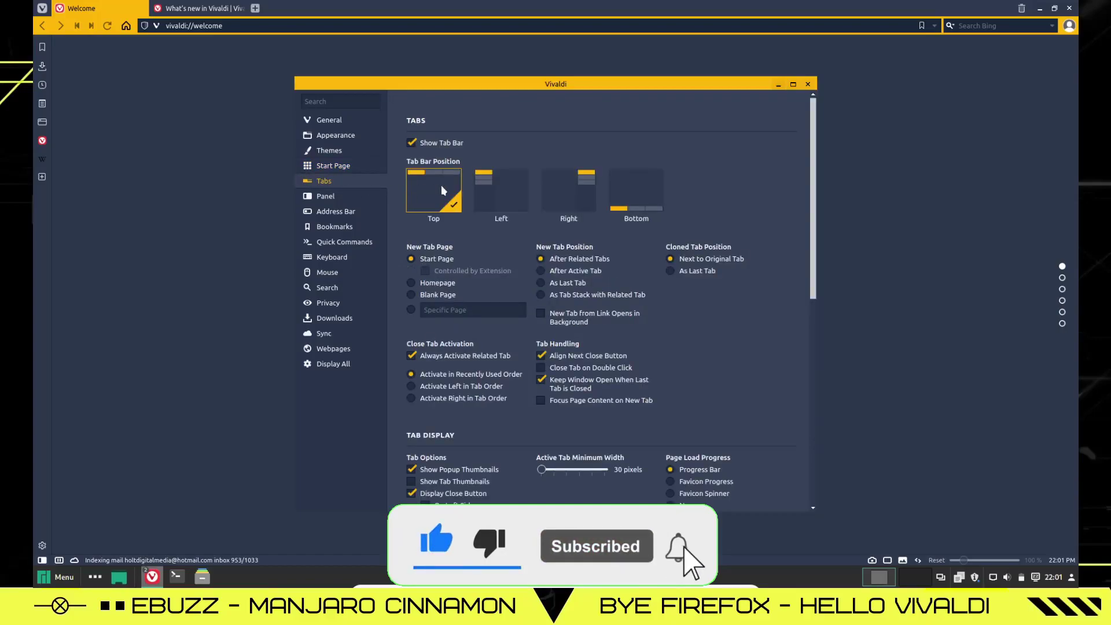
click(504, 187)
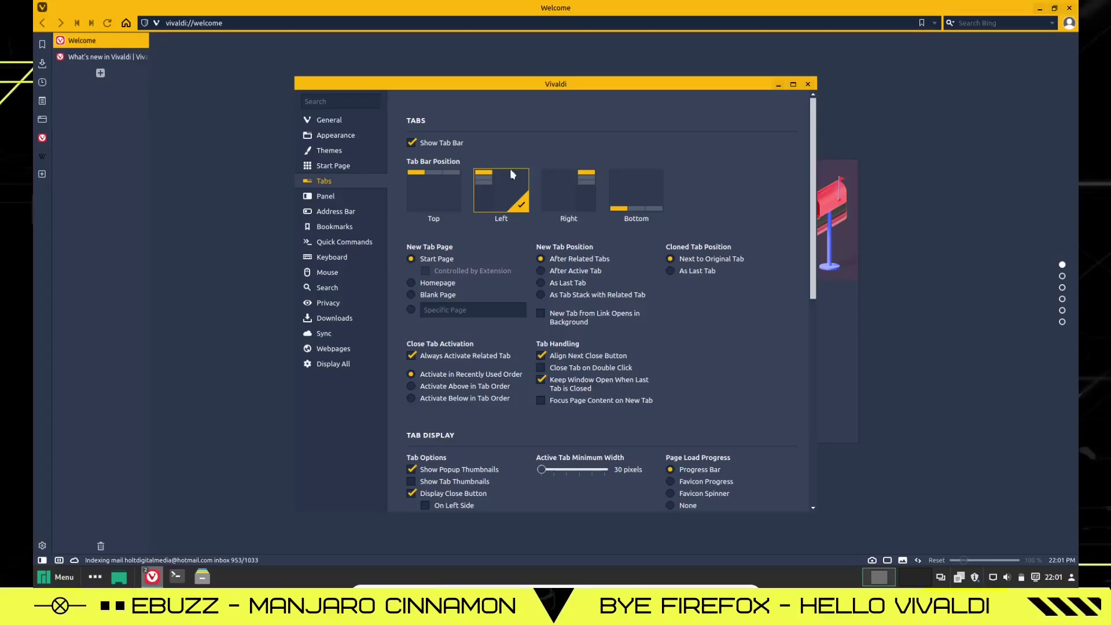
click(566, 186)
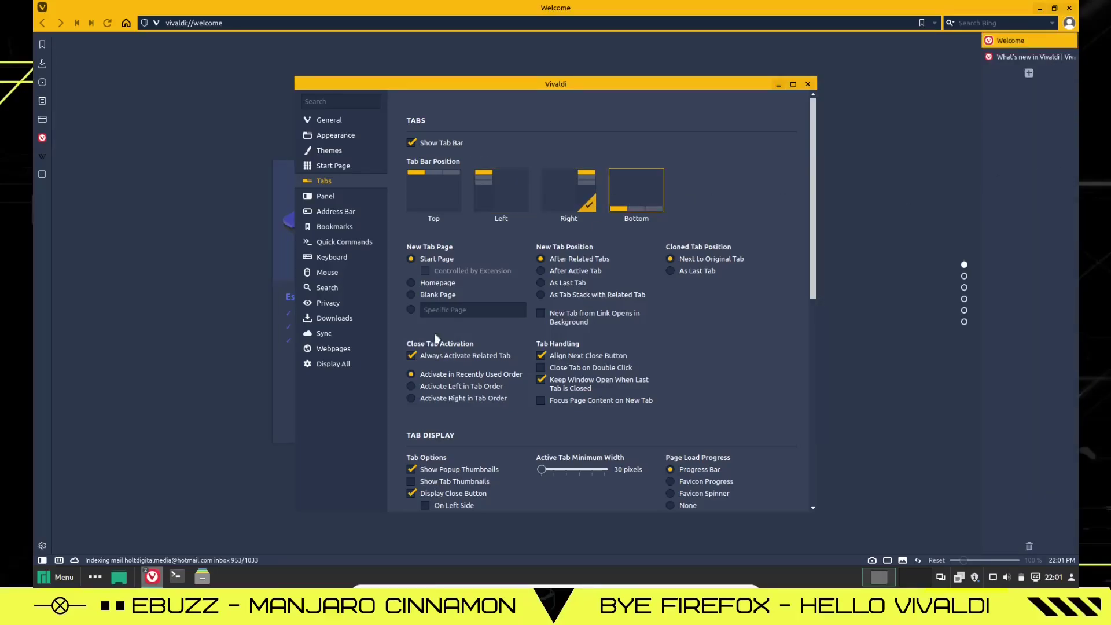
click(637, 190)
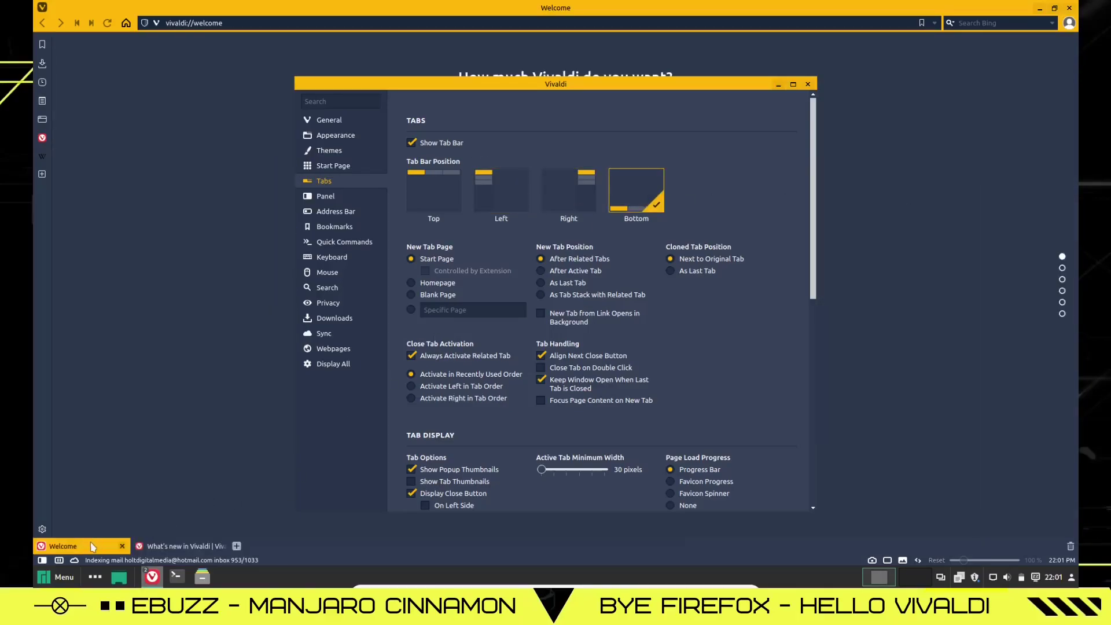
click(420, 184)
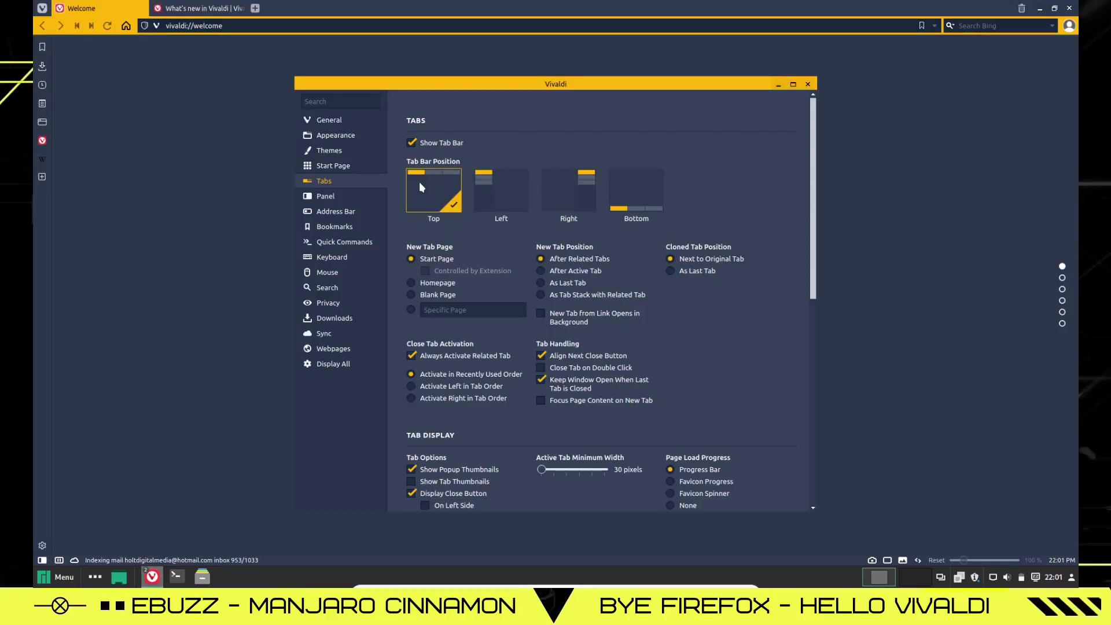
- Step through the settings sections from Panel to Downloads, showing the /home/manjaro/Downloads location
click(310, 197)
click(334, 214)
click(334, 227)
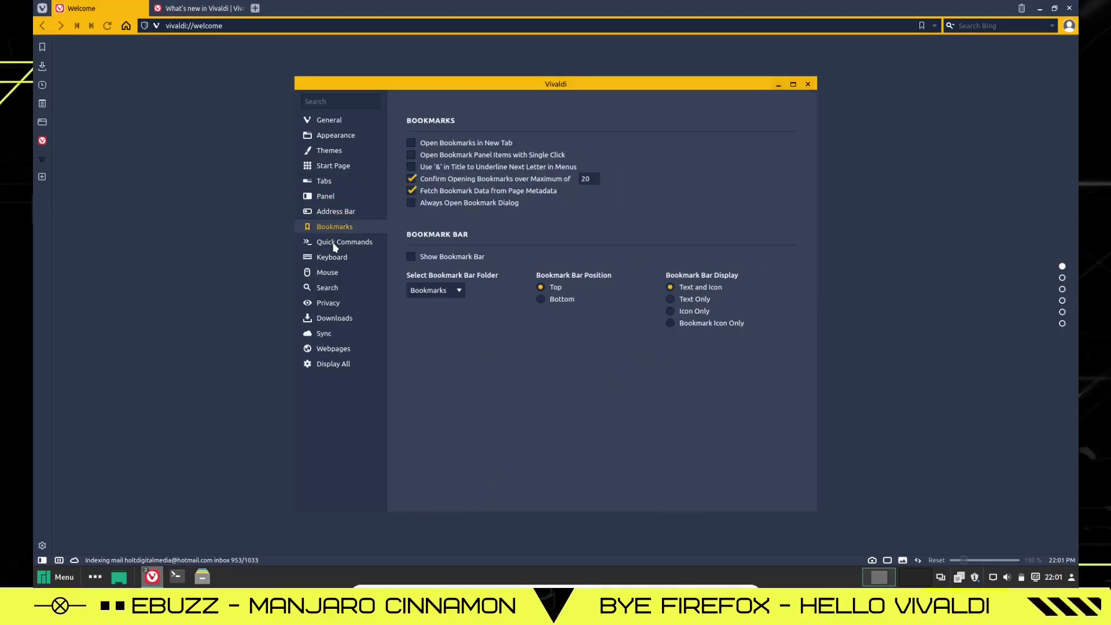
click(335, 243)
click(333, 259)
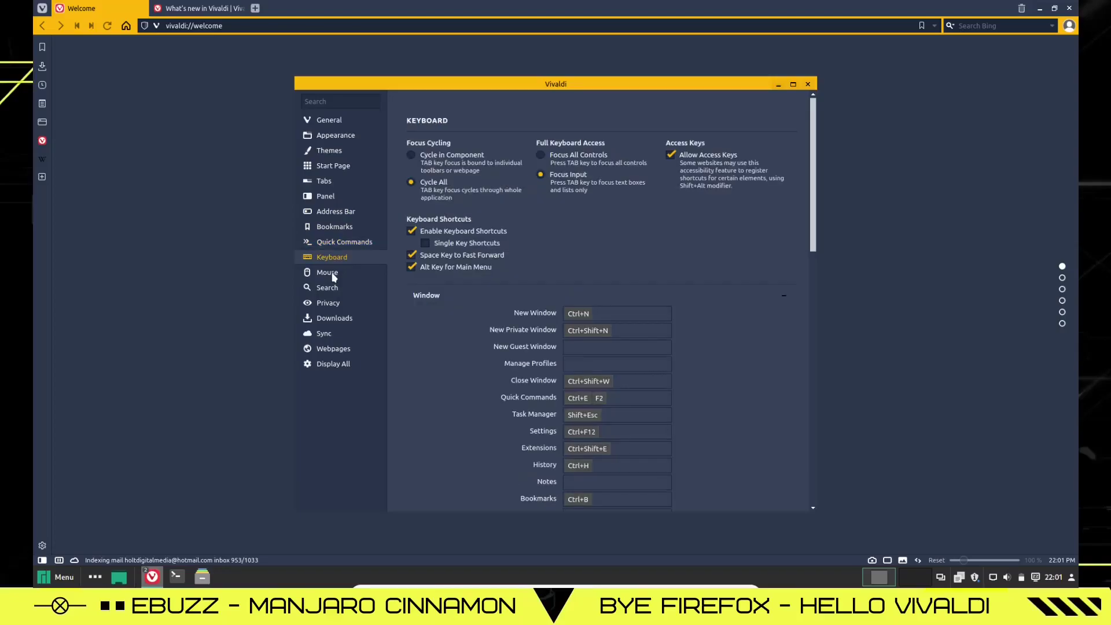
click(334, 277)
click(334, 291)
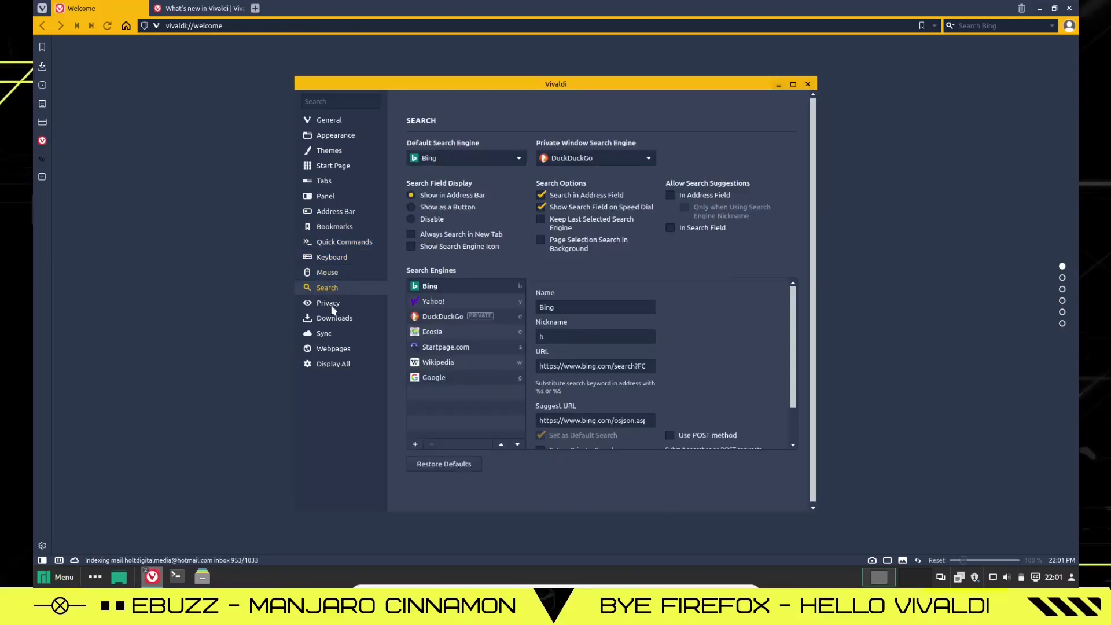
click(330, 304)
click(331, 319)
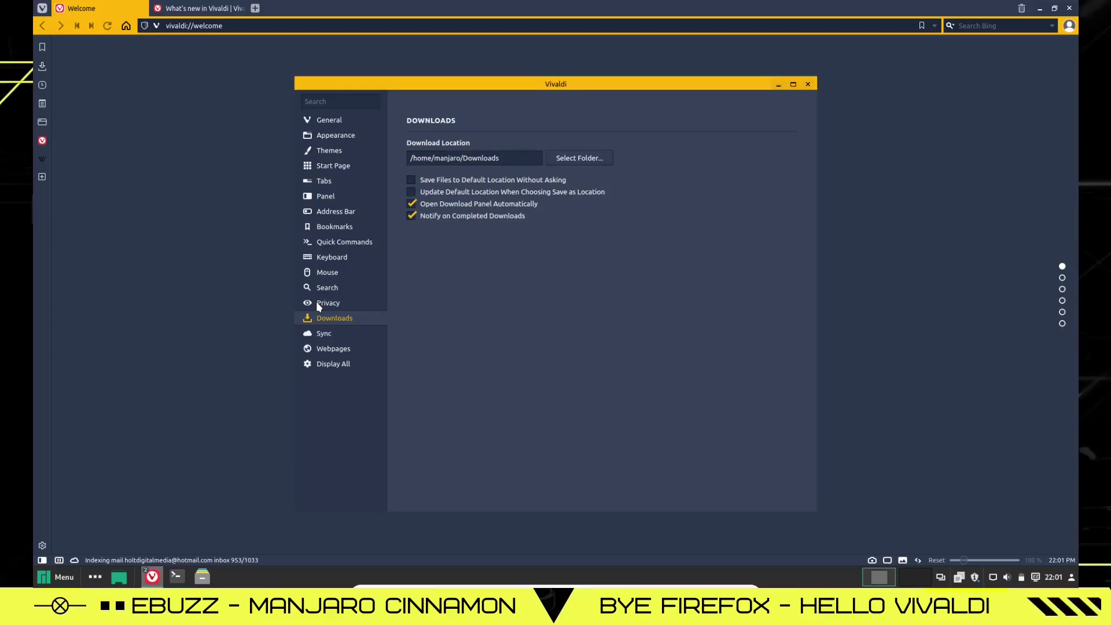
- Quit Vivaldi and show the menu's Administration category, listing GParted and Htop
click(1070, 8)
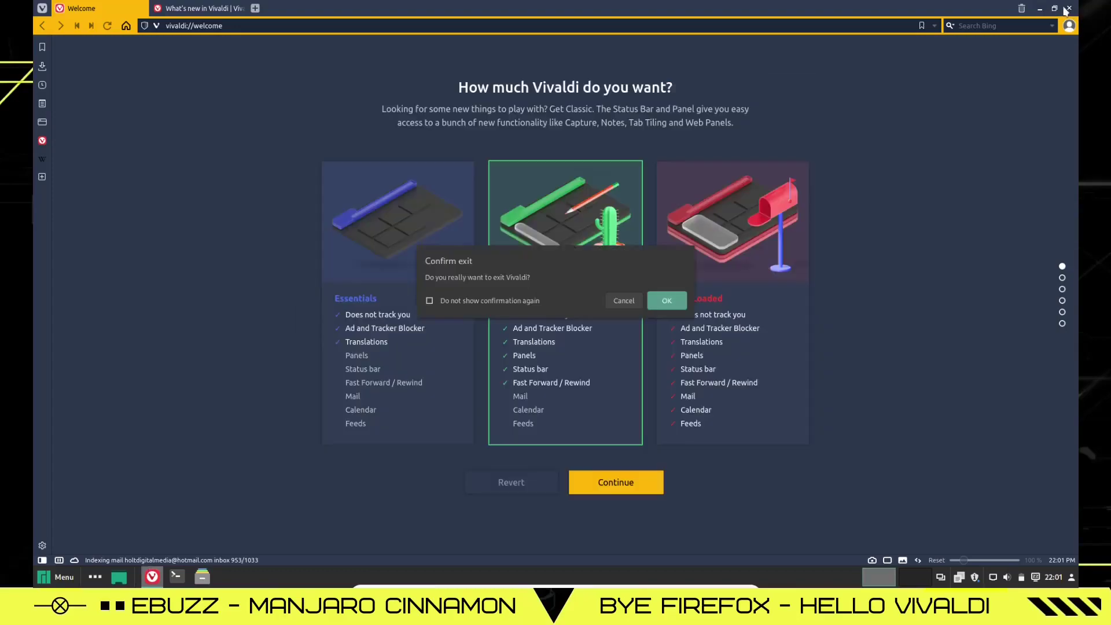
click(667, 301)
key(super)
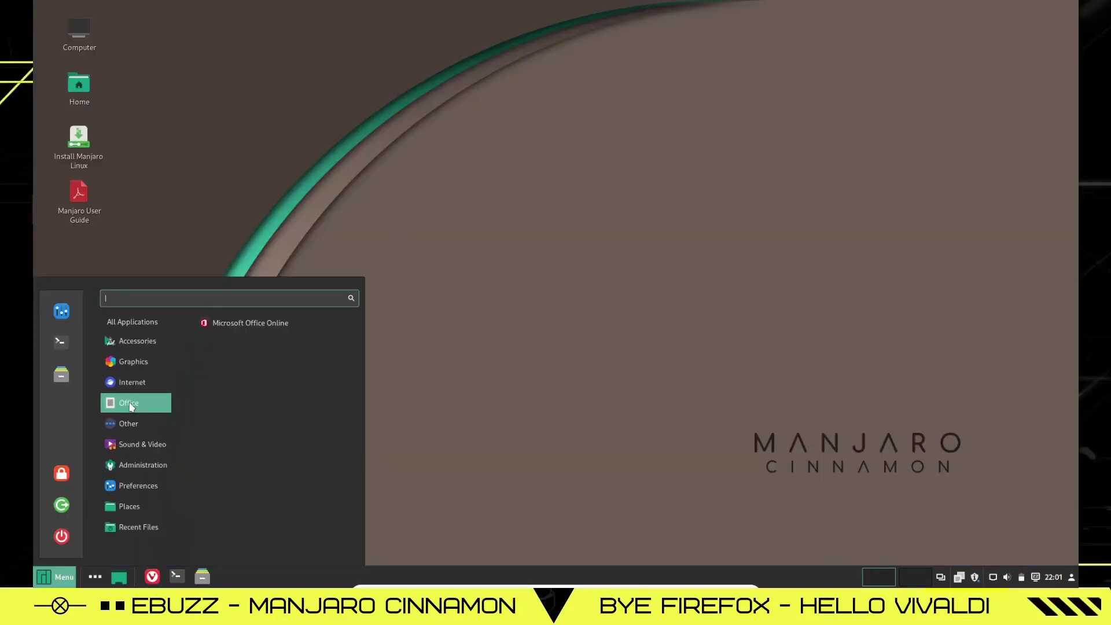
mouse_move(137, 447)
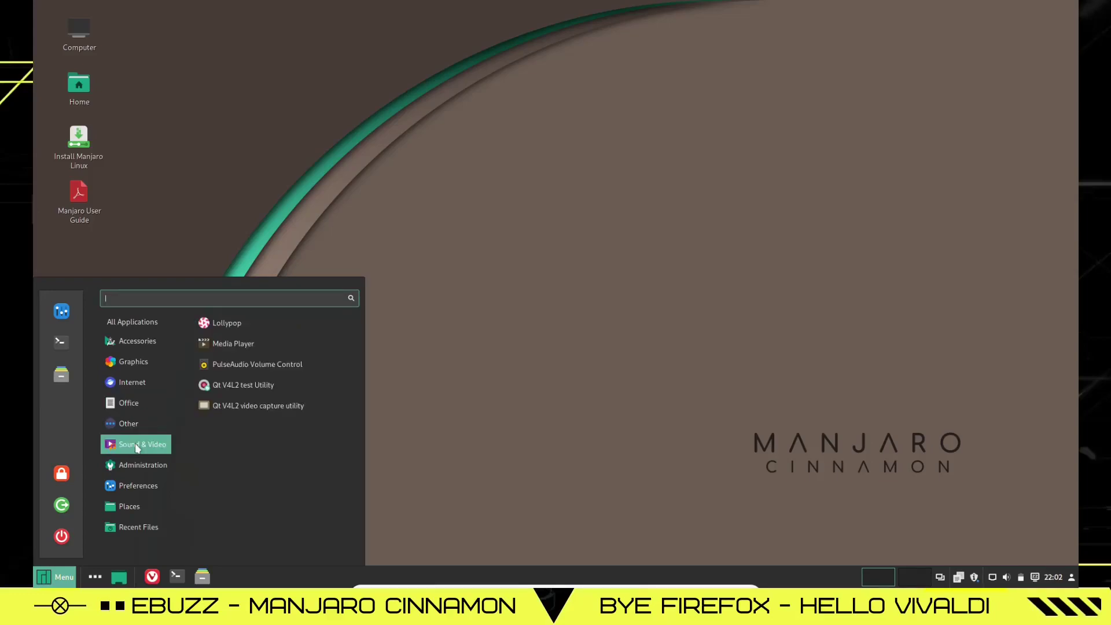
- Launch Add/Remove Software and enable AUR support under Preferences > Third Party
mouse_move(138, 470)
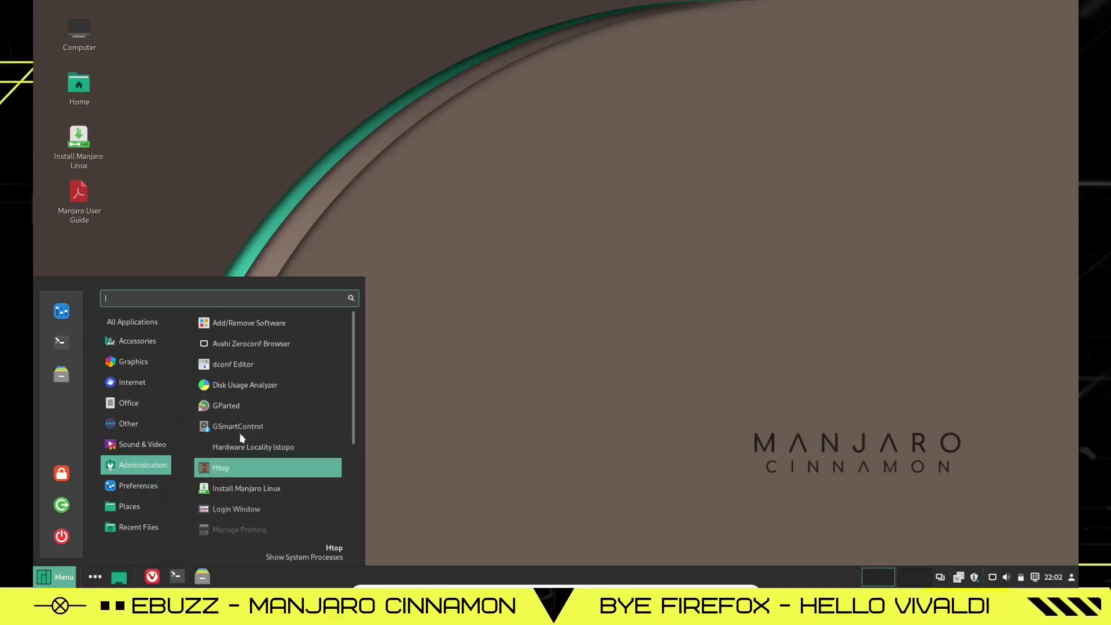
click(247, 327)
click(711, 98)
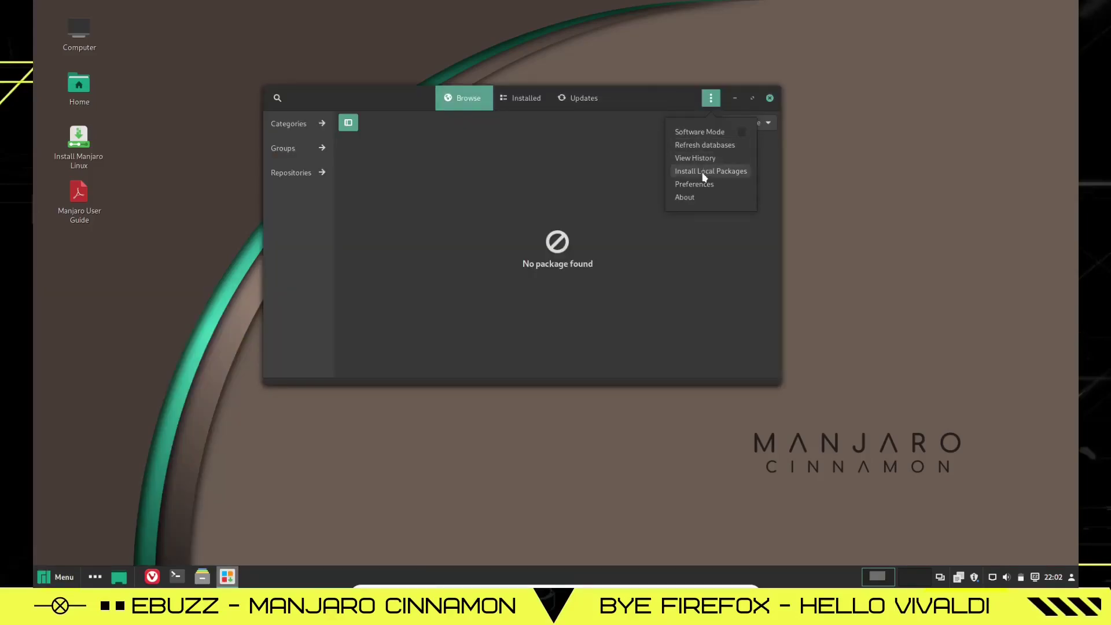
click(699, 188)
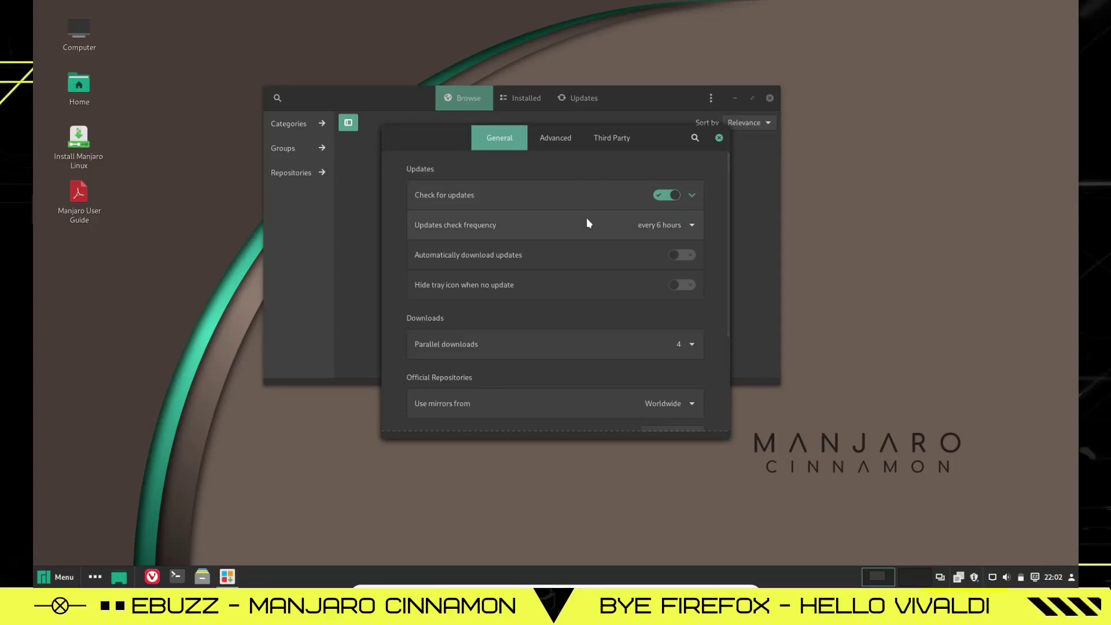
click(613, 138)
click(669, 217)
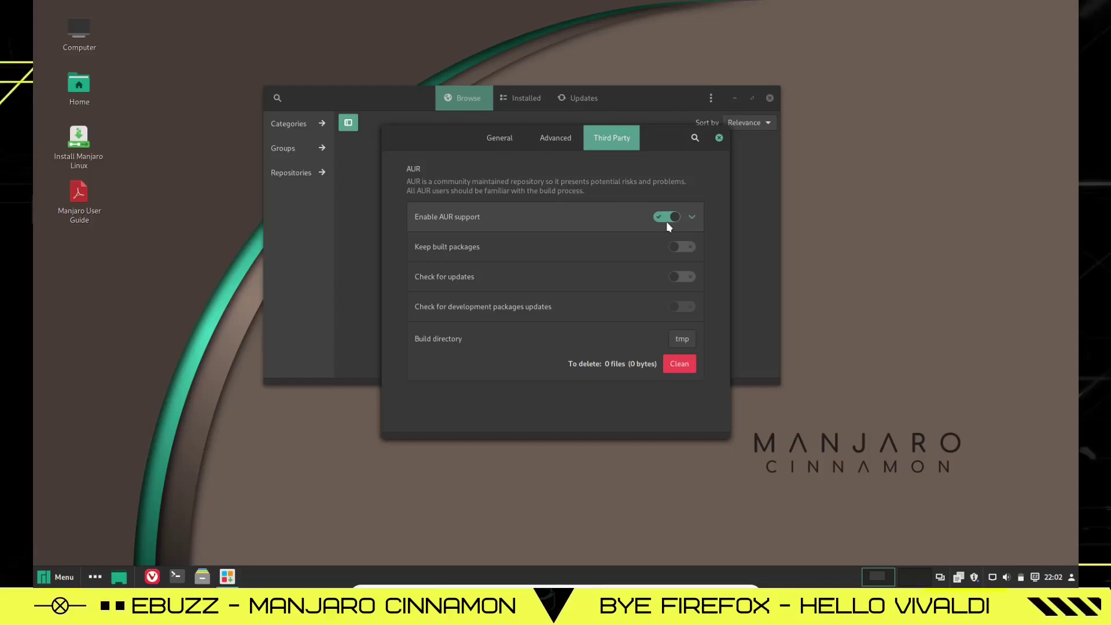
click(502, 140)
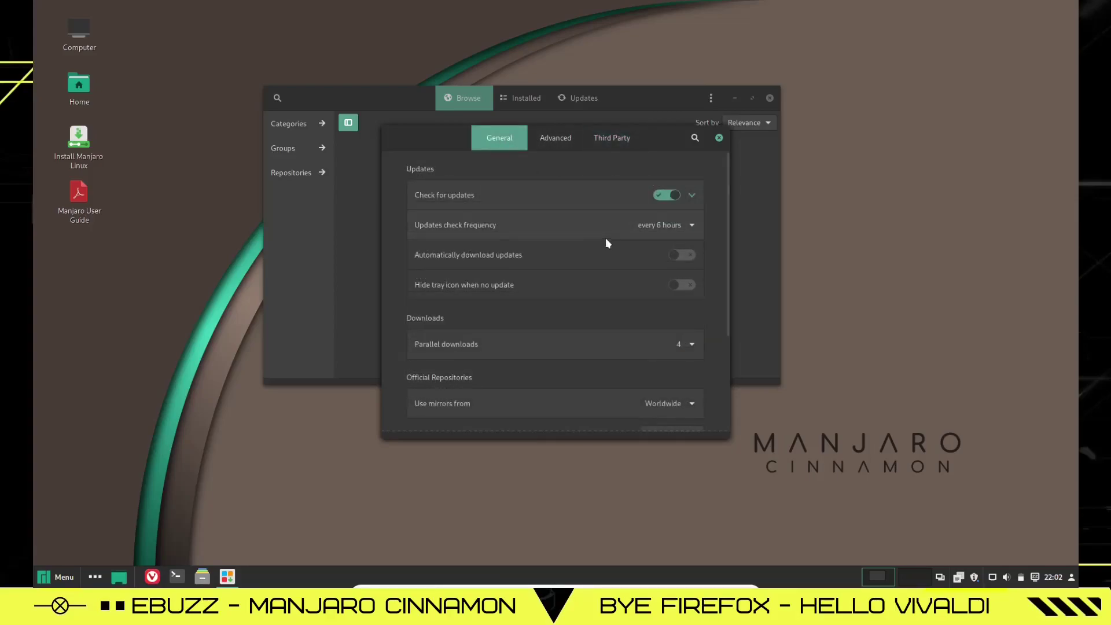
scroll(513, 385, down, 2)
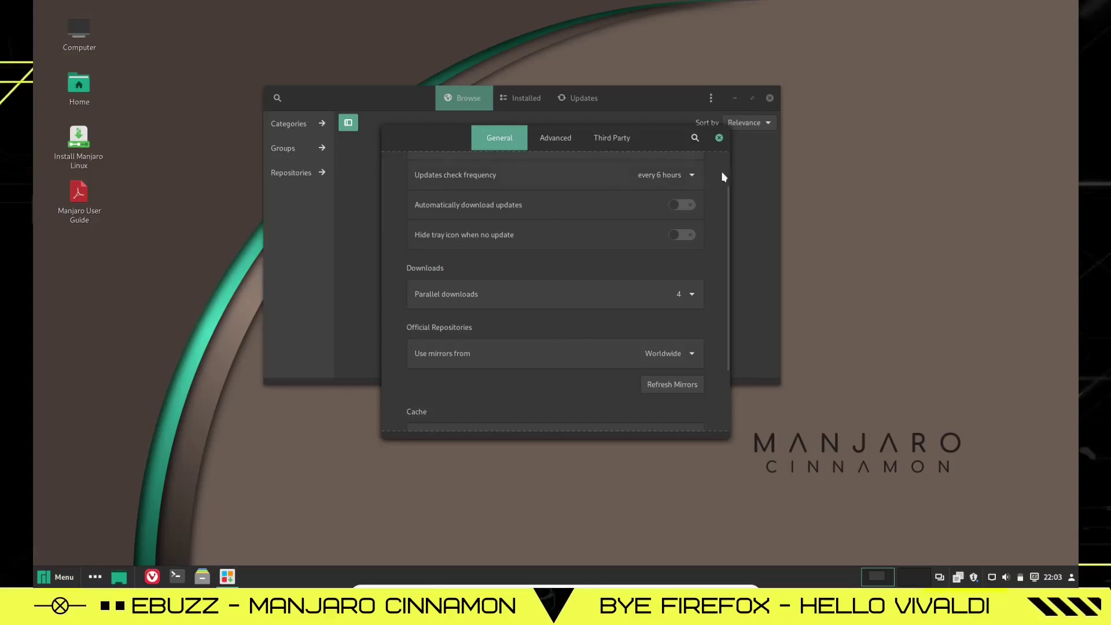
click(719, 137)
- Browse the Installed, Repositories and AUR package filters, then close the software manager
click(277, 97)
click(279, 147)
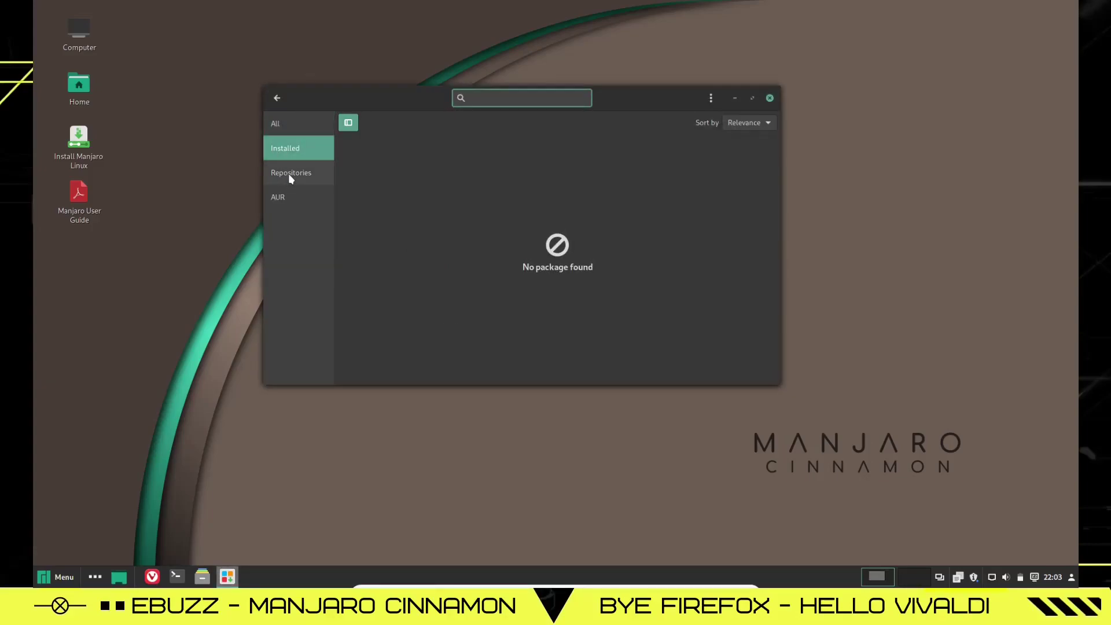
click(287, 173)
click(280, 197)
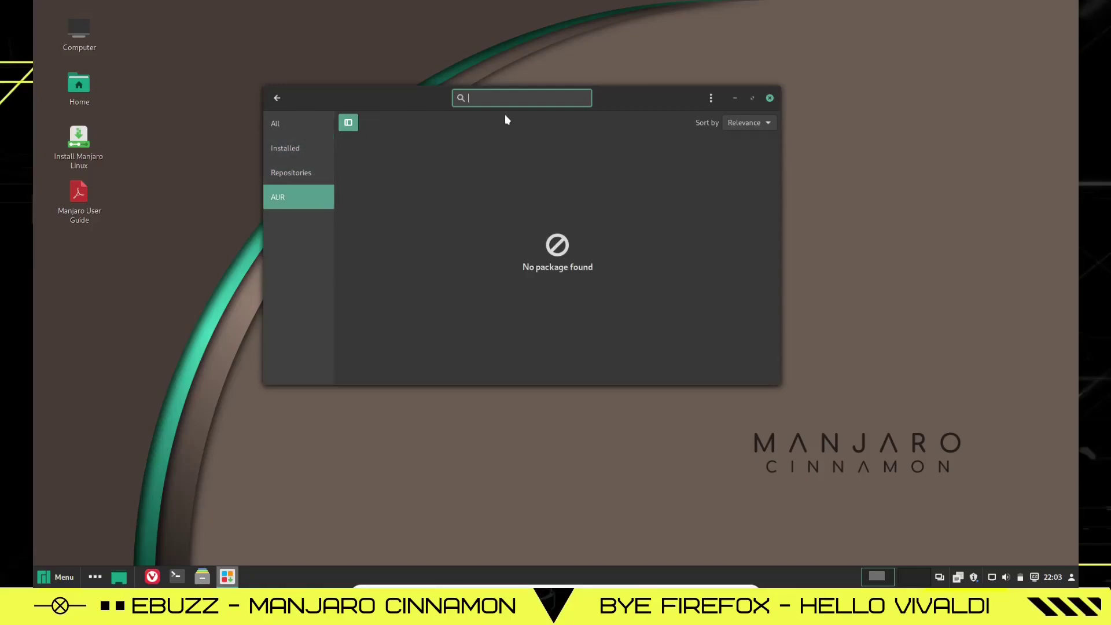
click(770, 98)
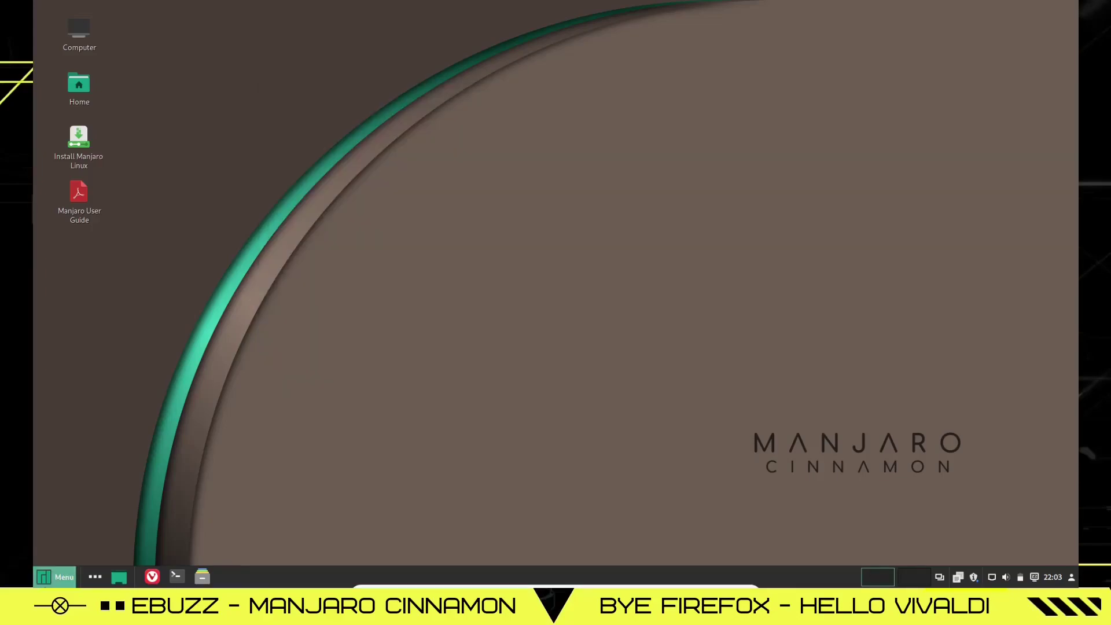
- Search 'settings' to launch System Settings and raise Font Selection's text scaling factor to 1.4
click(55, 577)
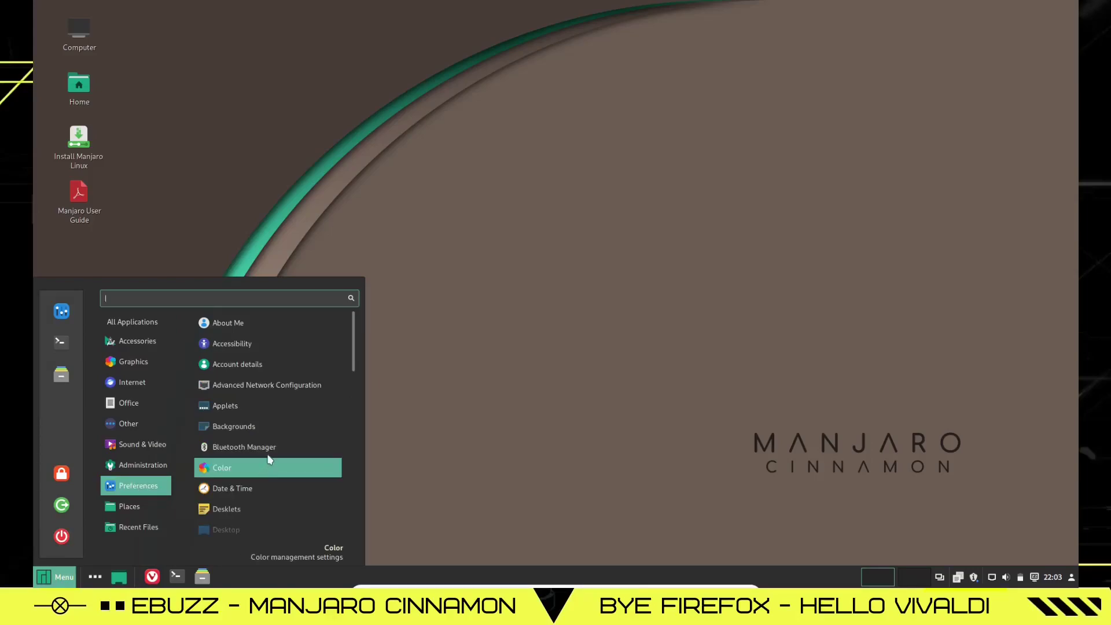
scroll(269, 457, down, 3)
scroll(270, 453, down, 3)
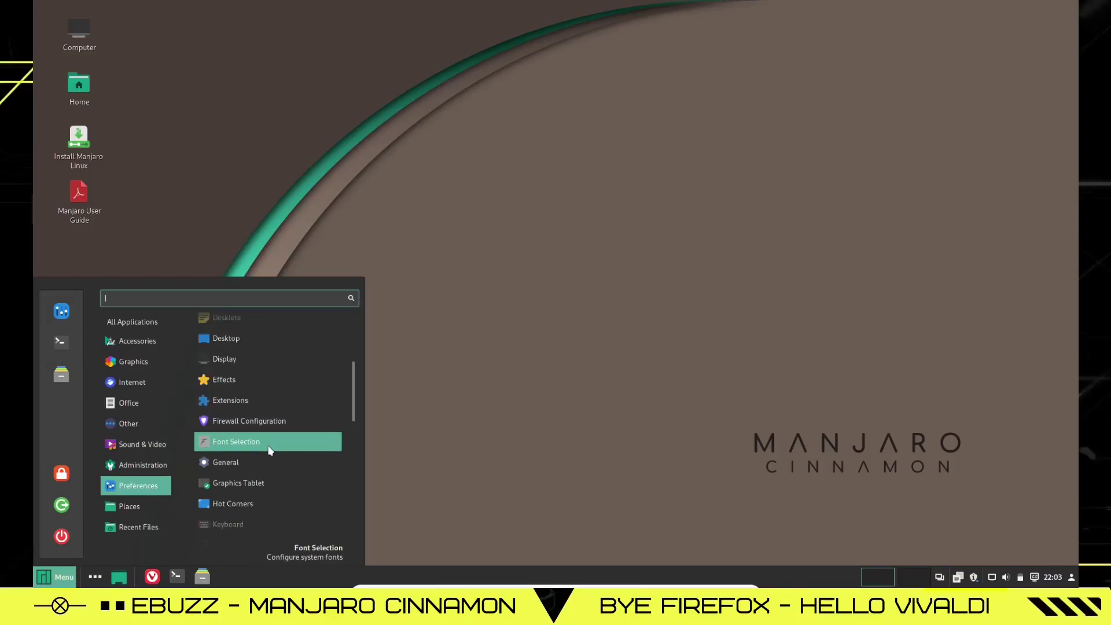
text(settings)
click(241, 367)
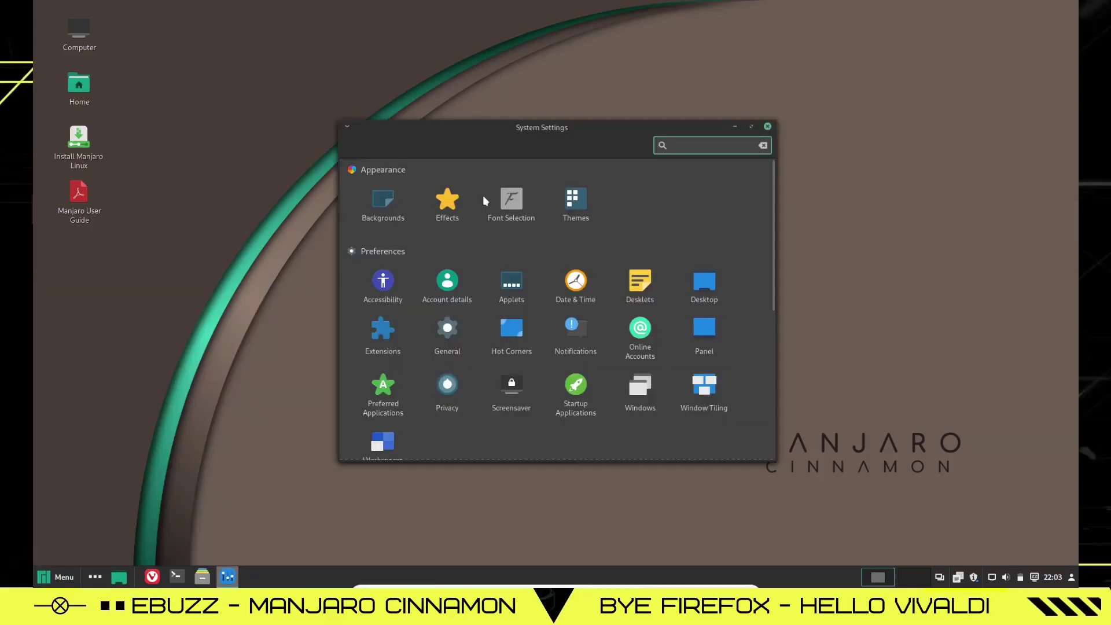
click(508, 207)
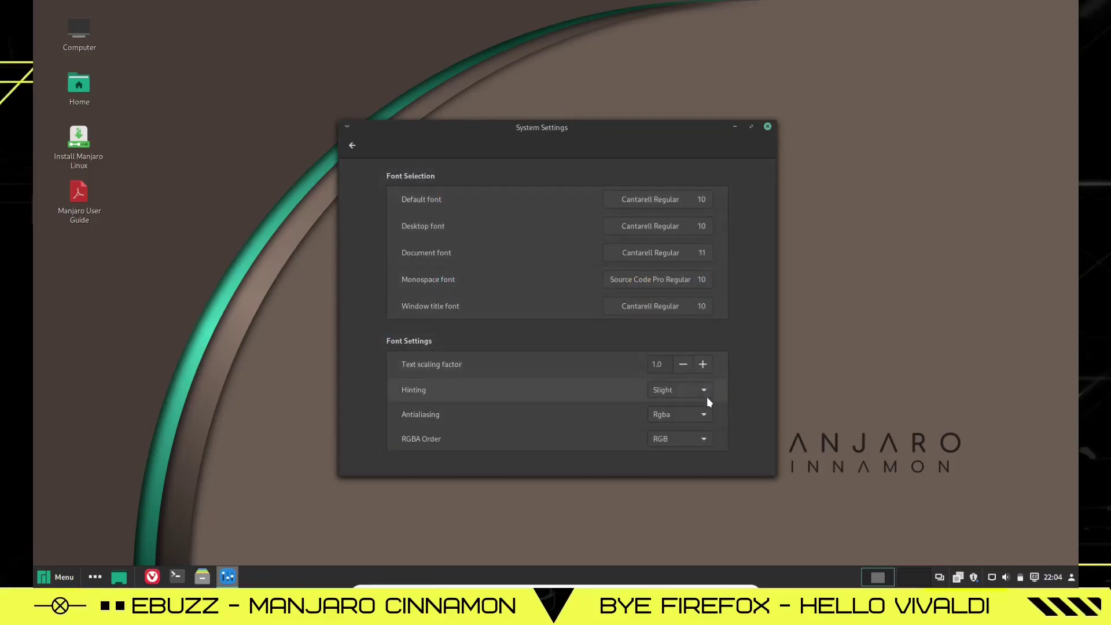
click(704, 364)
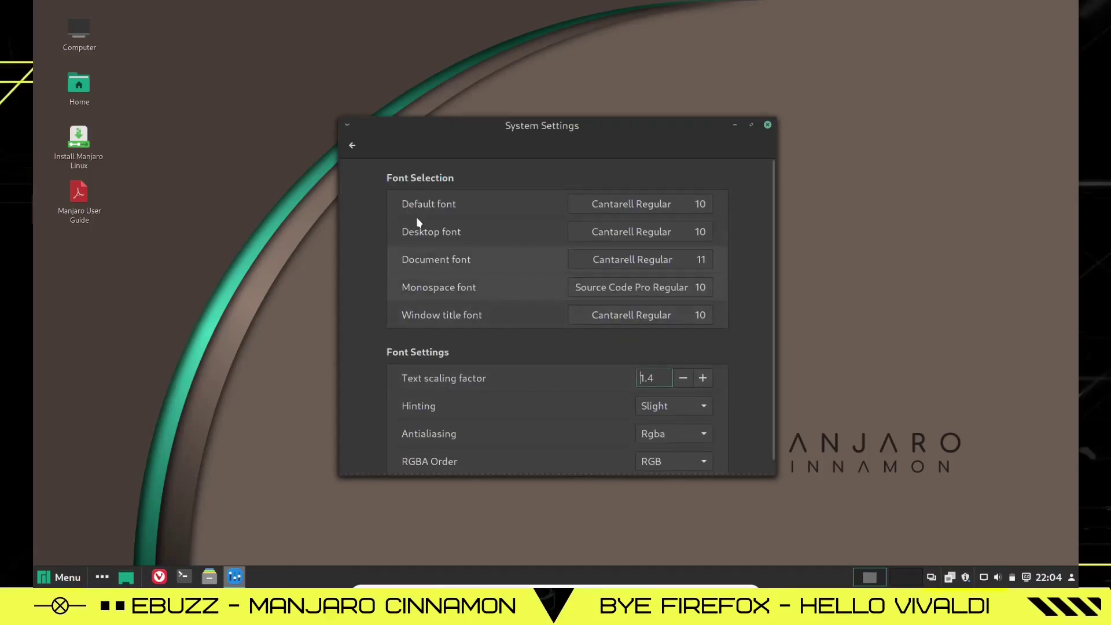
click(353, 145)
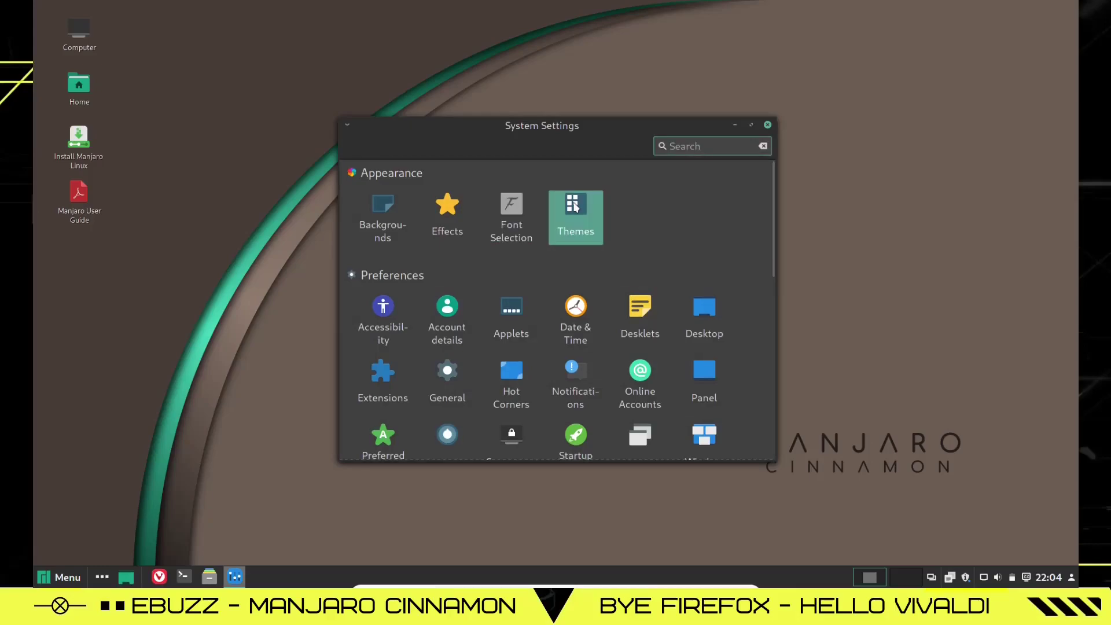
- In Themes, set the window borders to Mint-Y-Dark
click(576, 208)
click(643, 214)
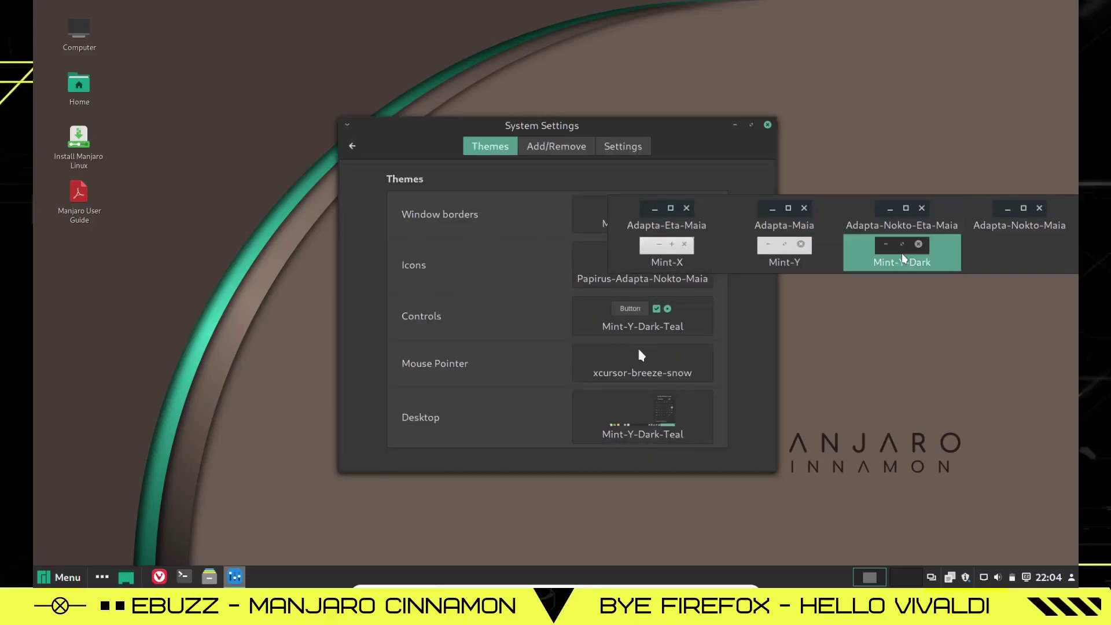
click(903, 219)
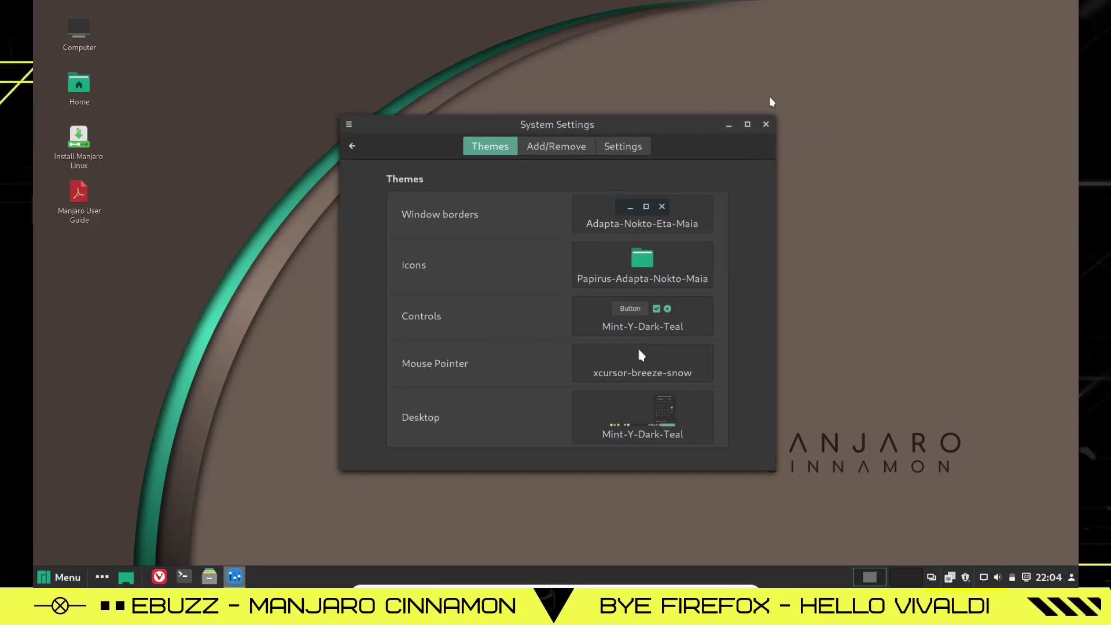
click(683, 217)
click(911, 259)
- Apply the Papirus-Dark icon theme and the Adwaita mouse pointer theme
click(643, 258)
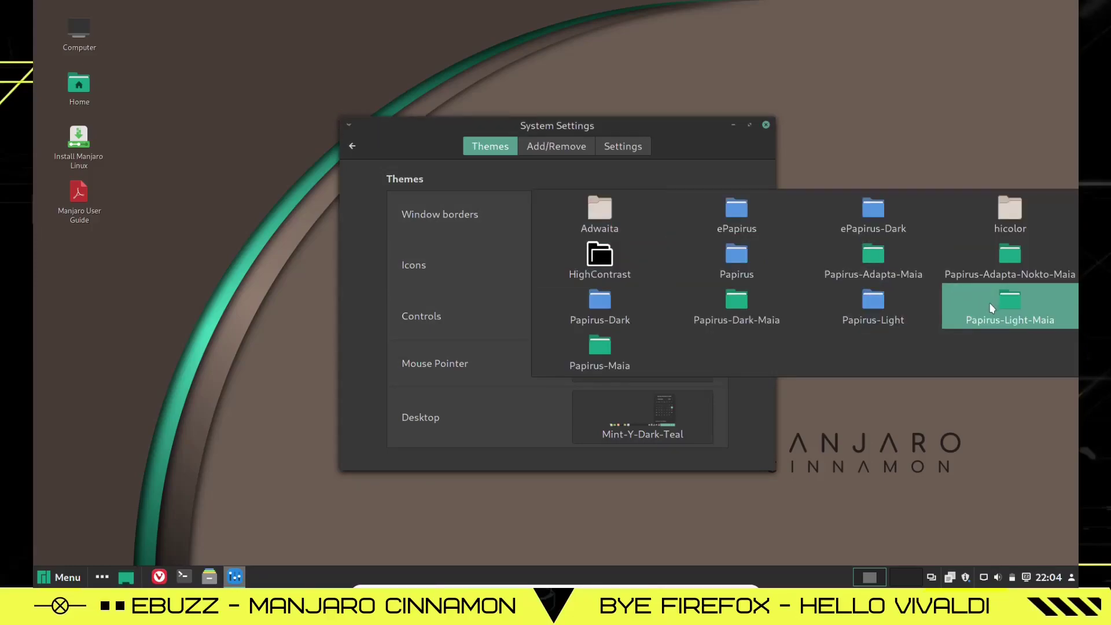
click(602, 306)
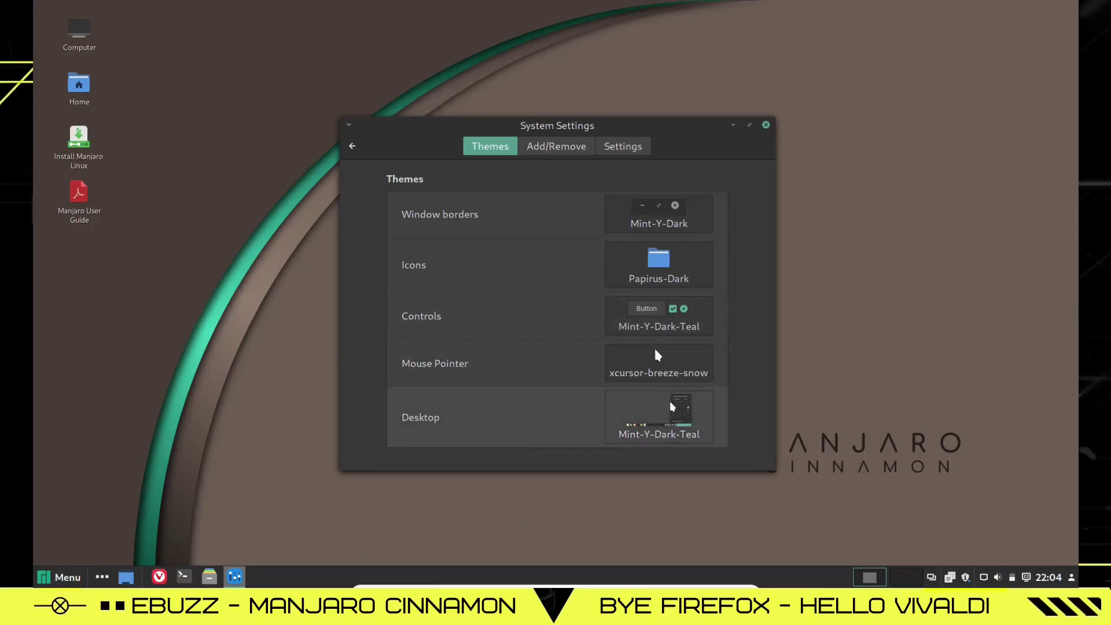
click(660, 364)
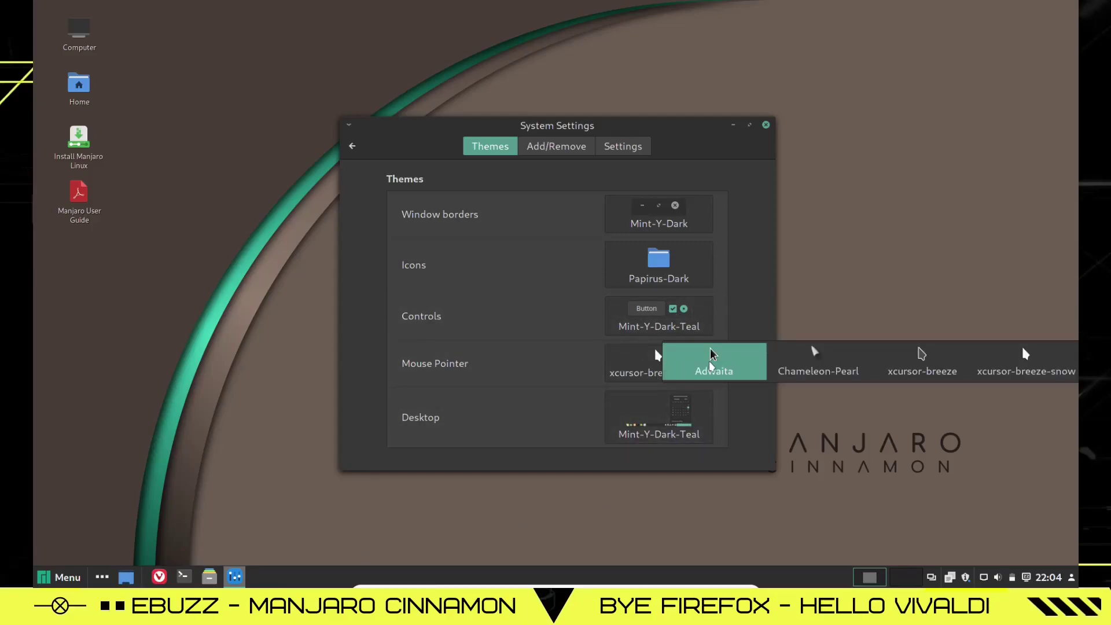
click(711, 360)
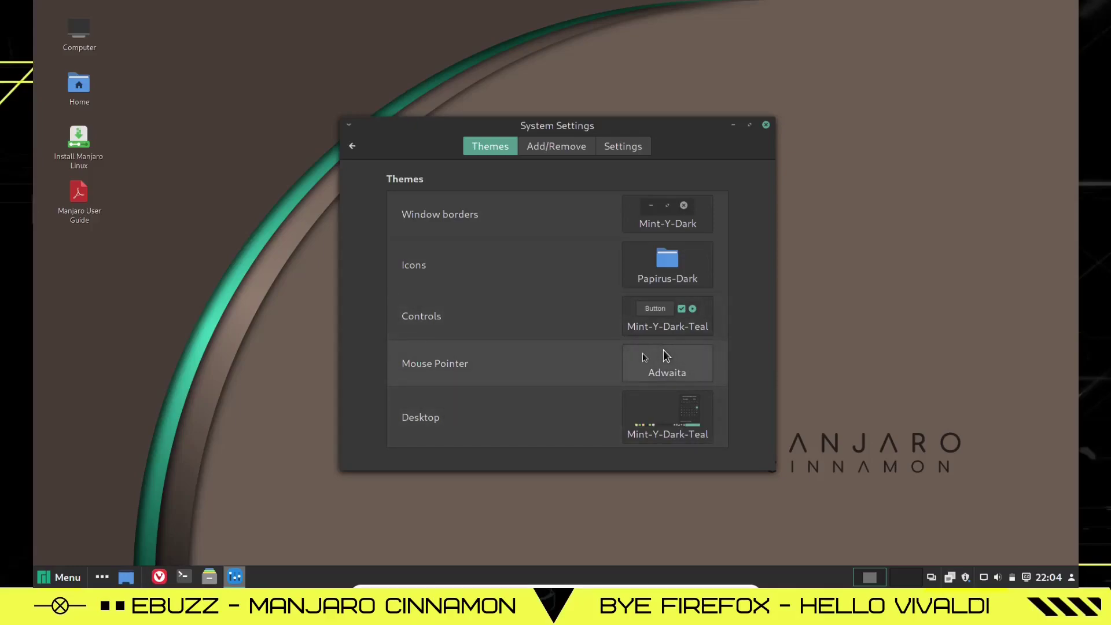
click(352, 146)
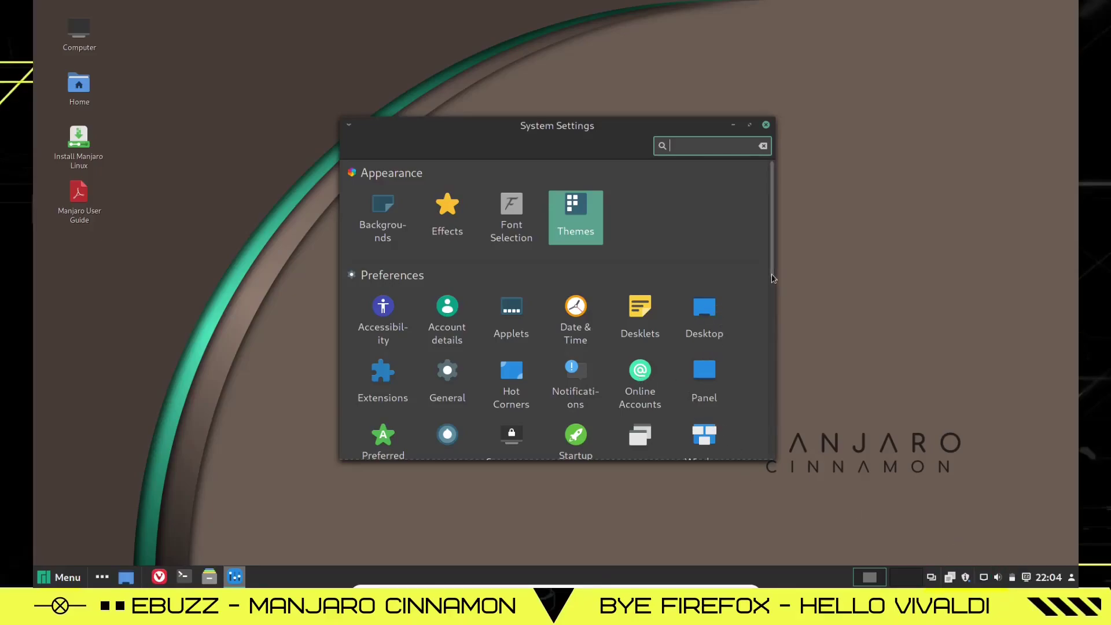
click(640, 374)
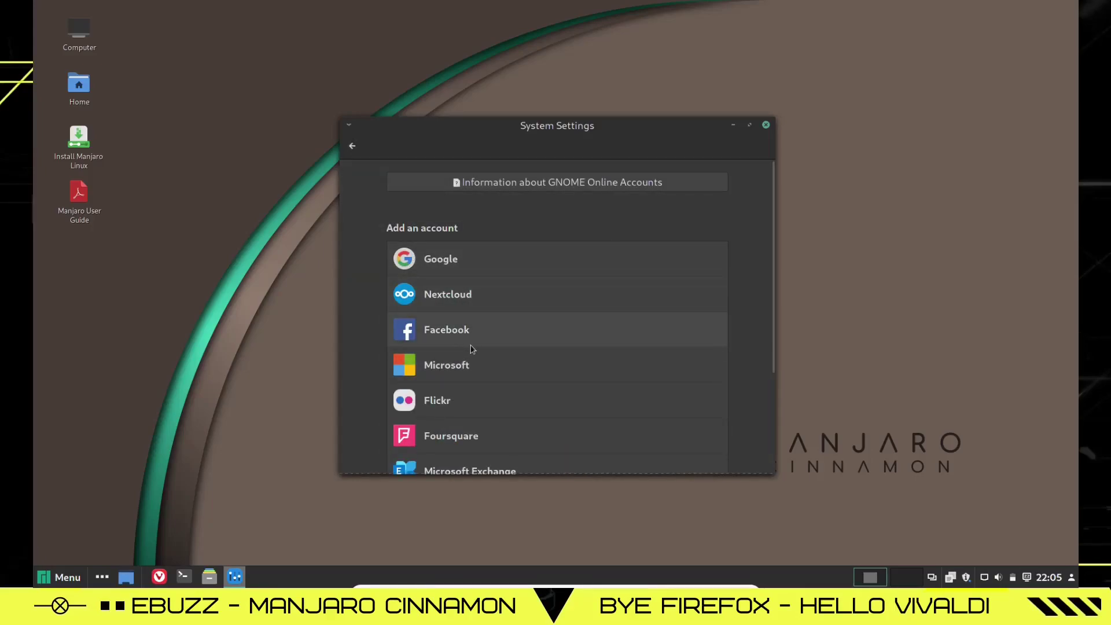
scroll(765, 438, down, 3)
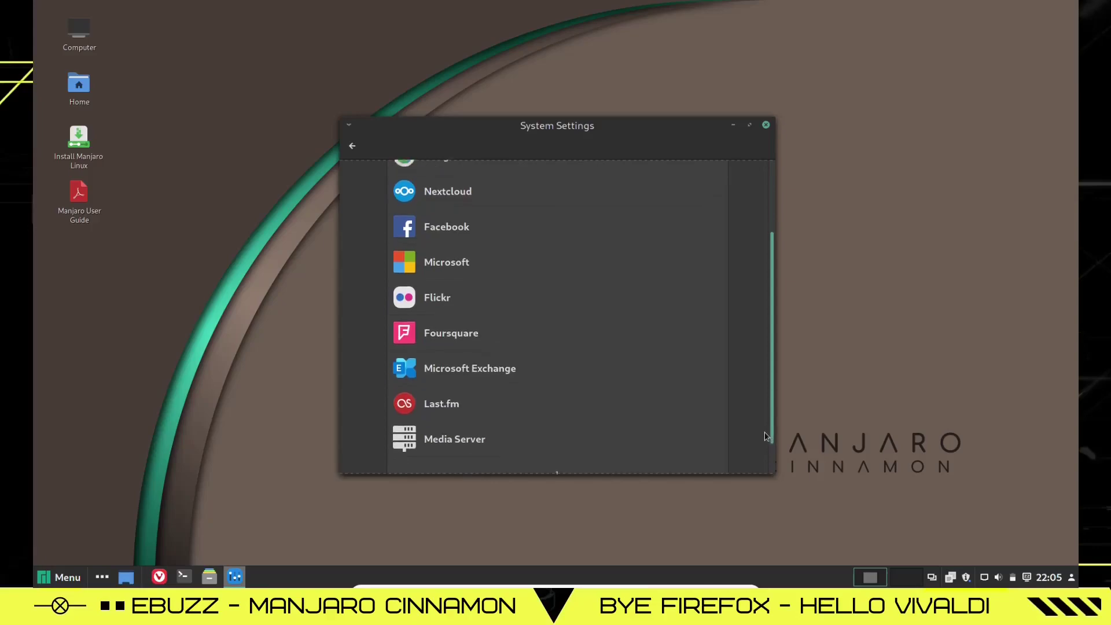
scroll(766, 440, down, 1)
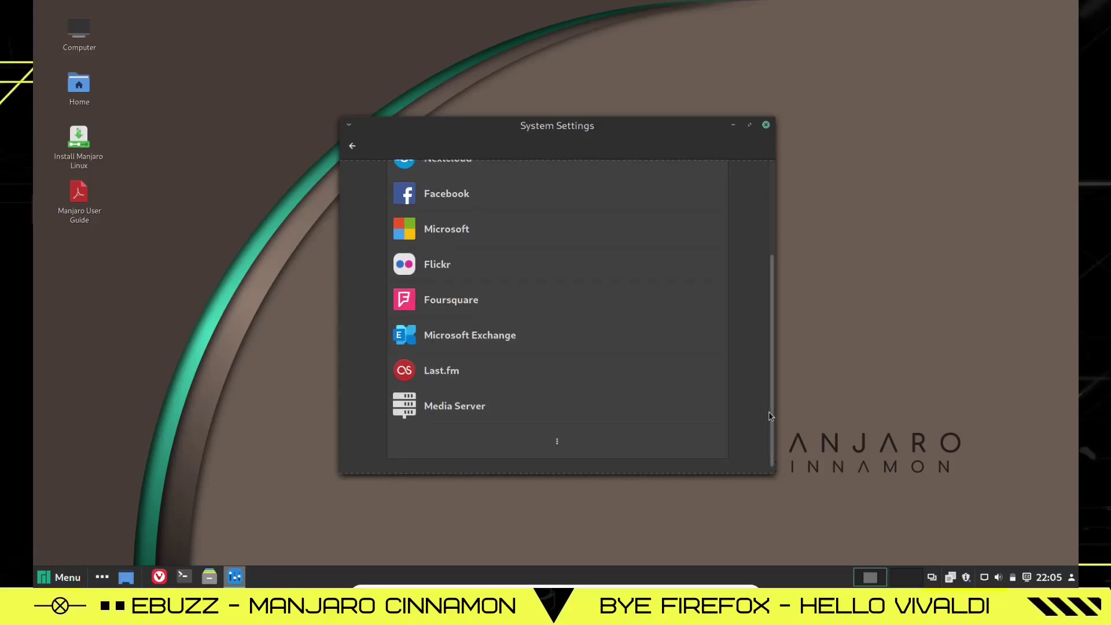
scroll(612, 325, up, 5)
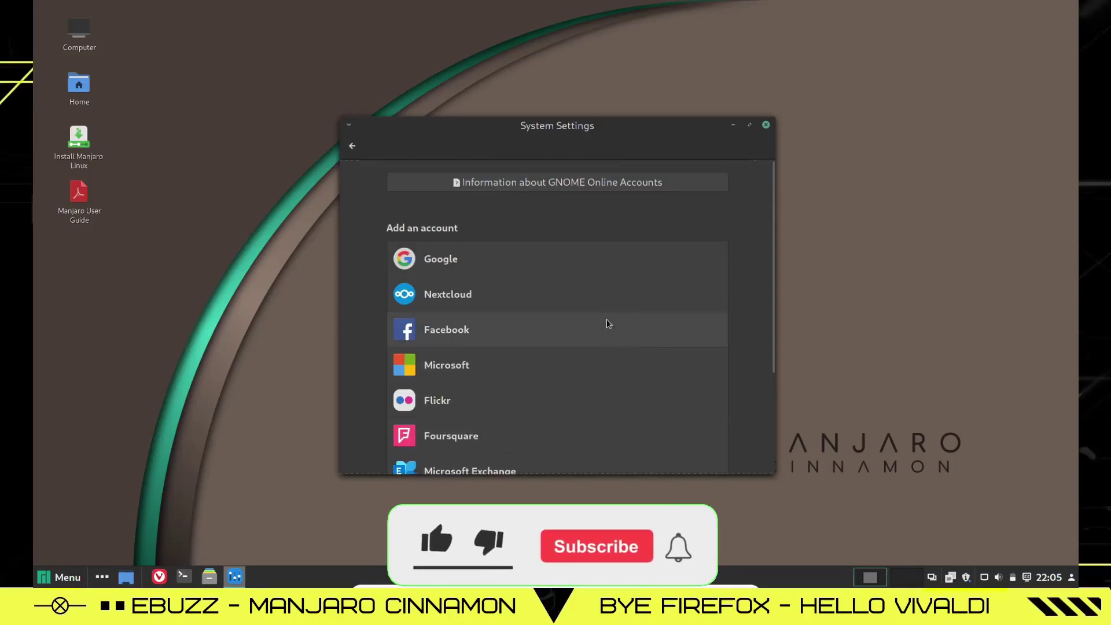
key(BackSpace)
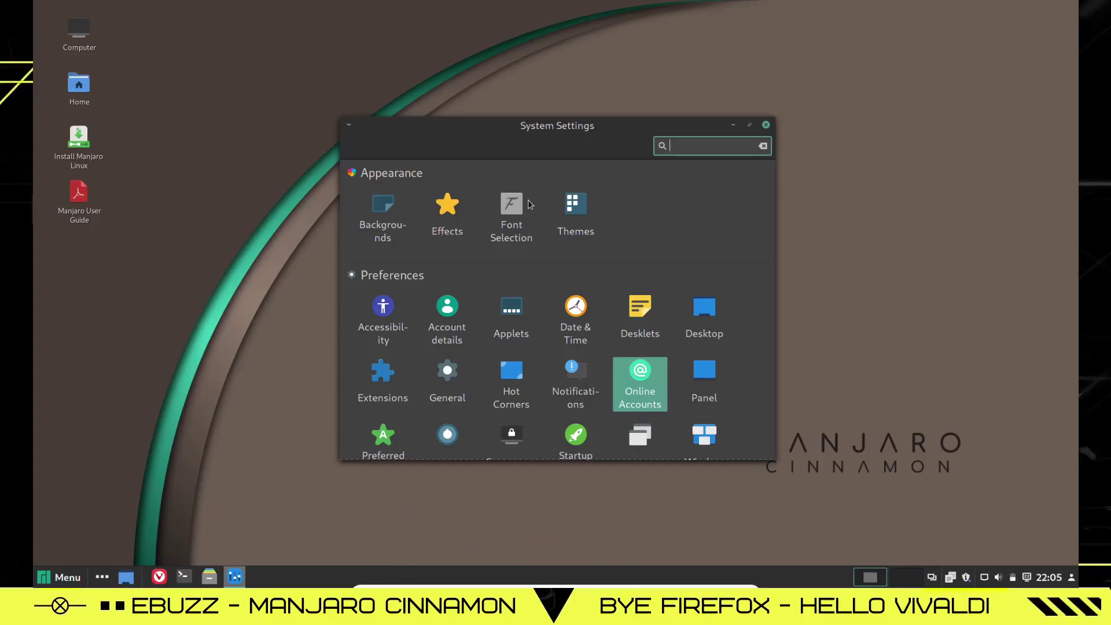
- Close System Settings with Alt+F4
key(alt+F4)
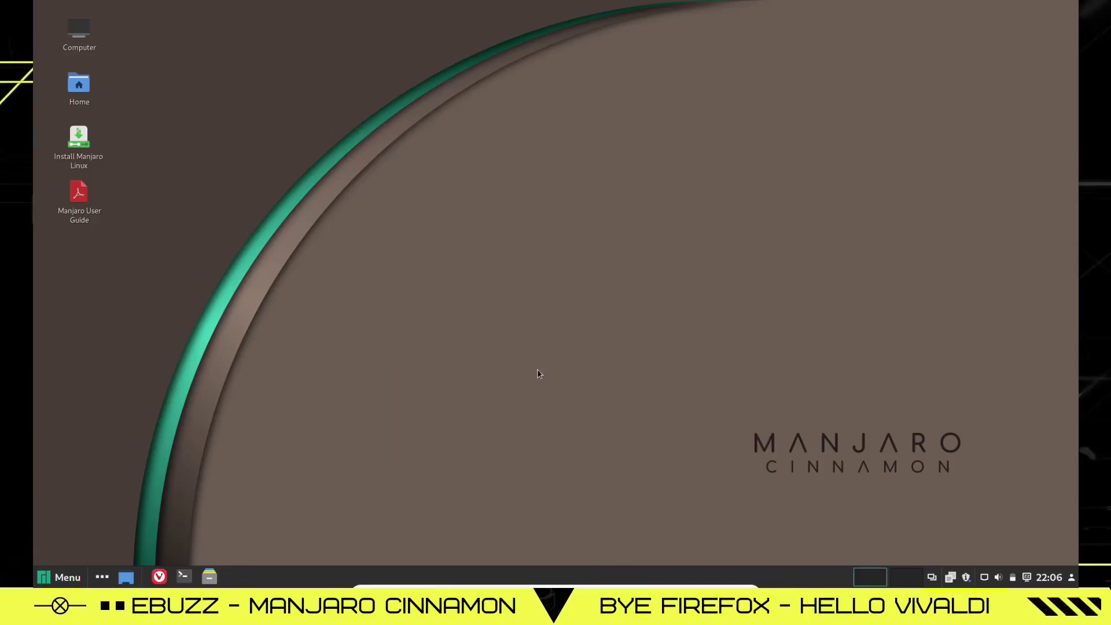